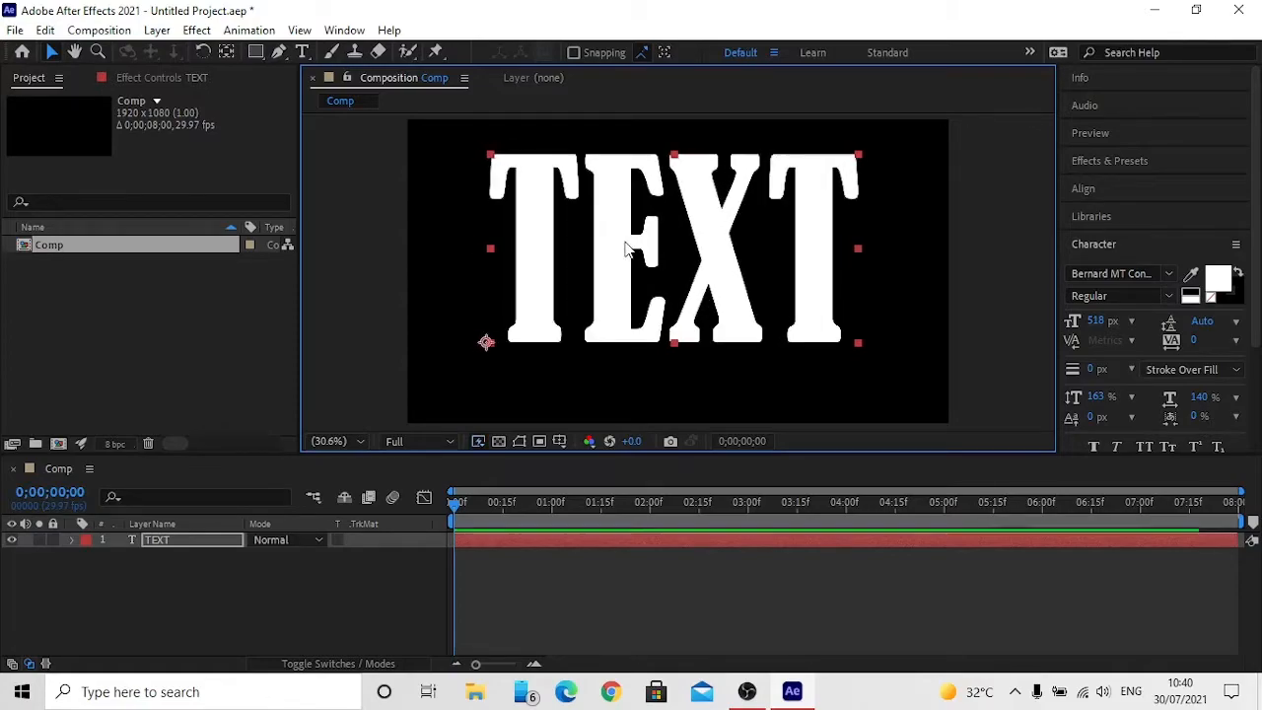
Step: Create a black 1920 x 1080 px solid layer named saber above the TEXT layer
{"action": "right_click", "coordinate": [324, 584]}
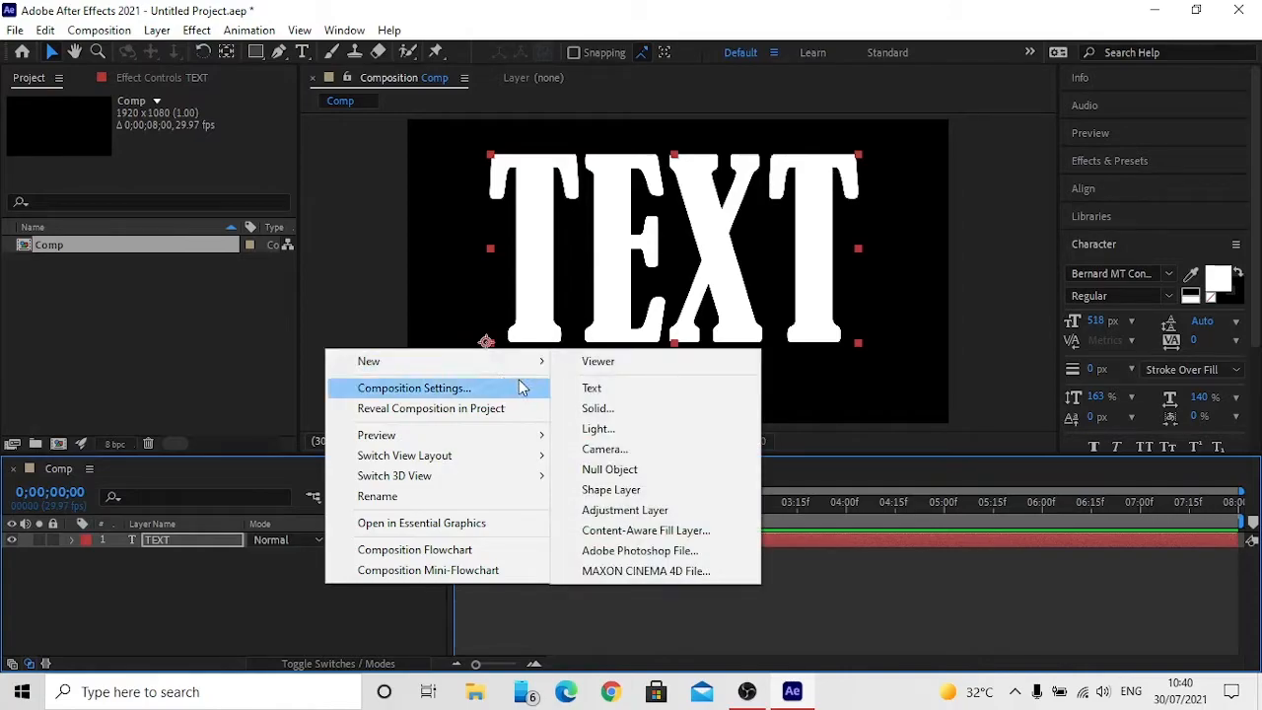
{"action": "mouse_move", "coordinate": [544, 366]}
{"action": "left_click", "coordinate": [608, 412]}
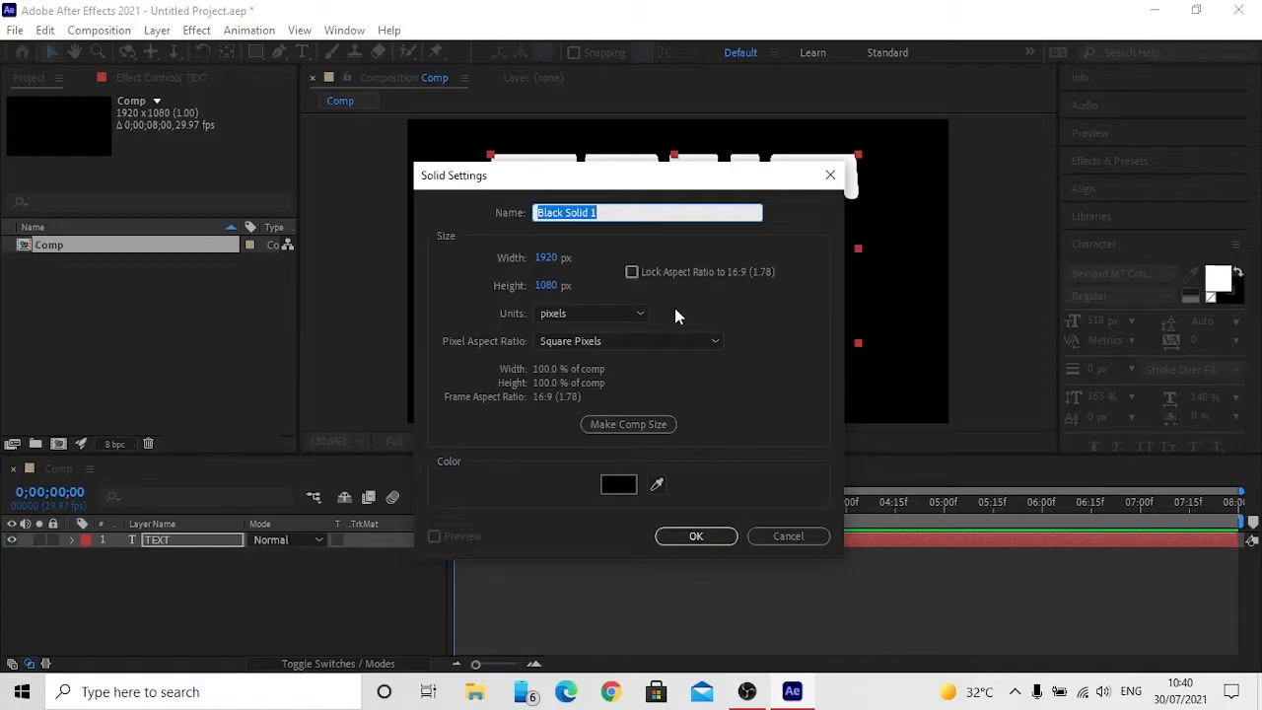
{"action": "left_click", "coordinate": [621, 212]}
{"action": "left_click", "coordinate": [717, 538]}
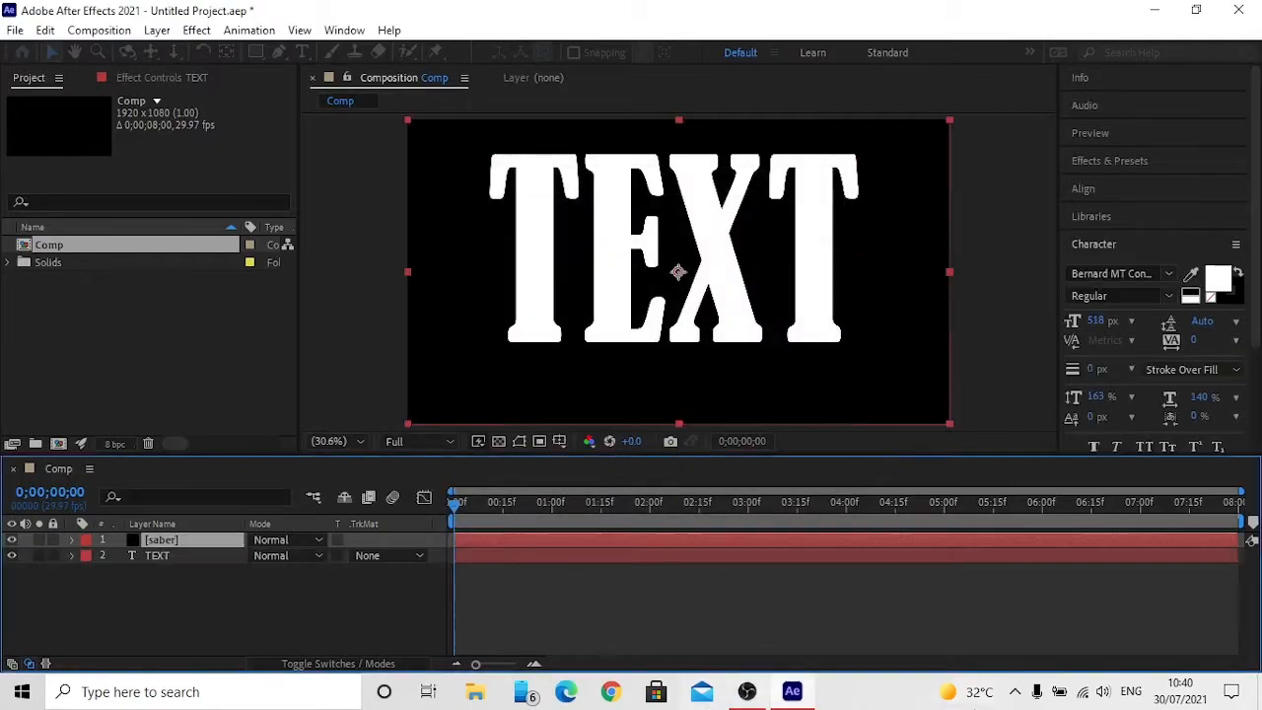
{"action": "left_click", "coordinate": [286, 597]}
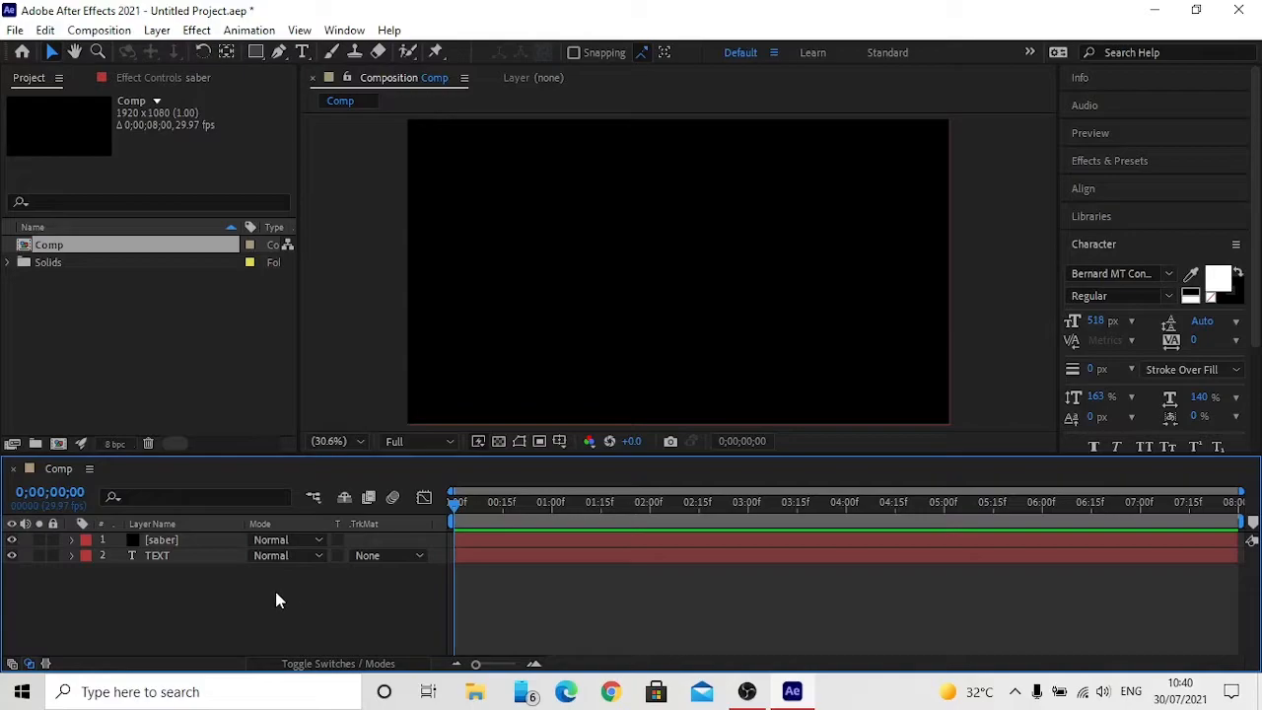
Step: Apply the Video Copilot Saber effect to the saber solid
{"action": "left_click", "coordinate": [219, 538]}
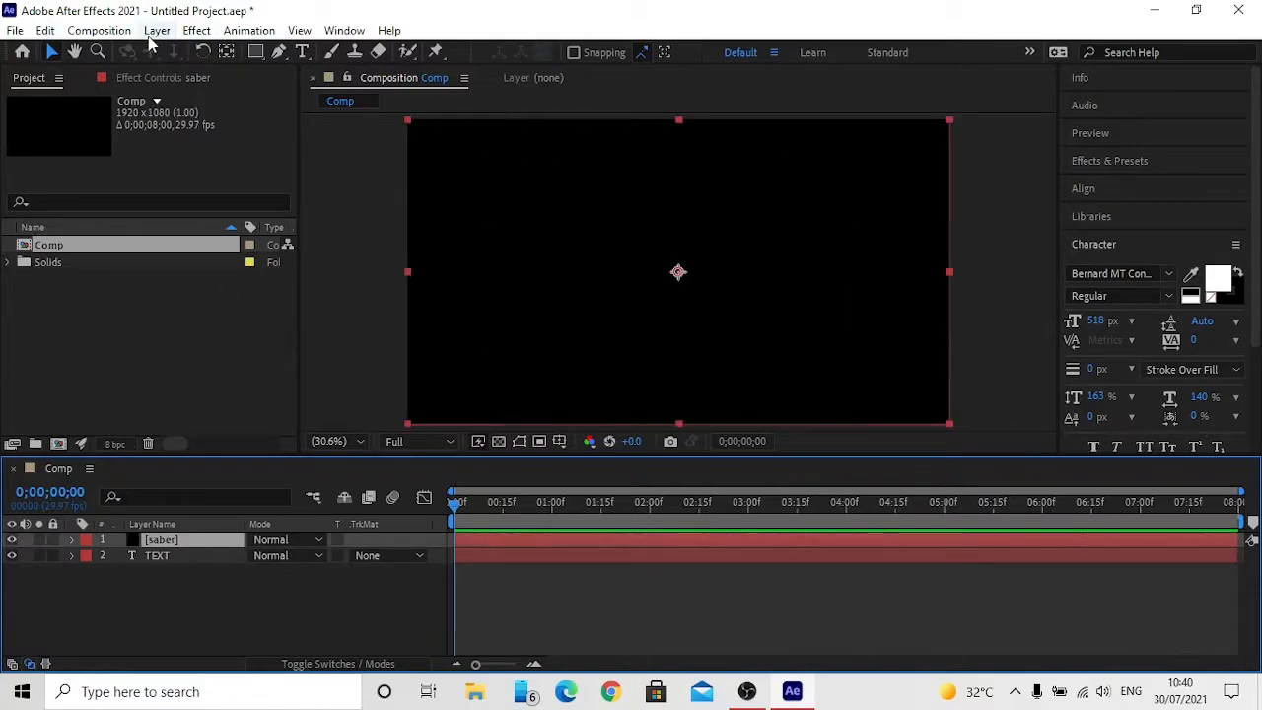
{"action": "left_click", "coordinate": [197, 31]}
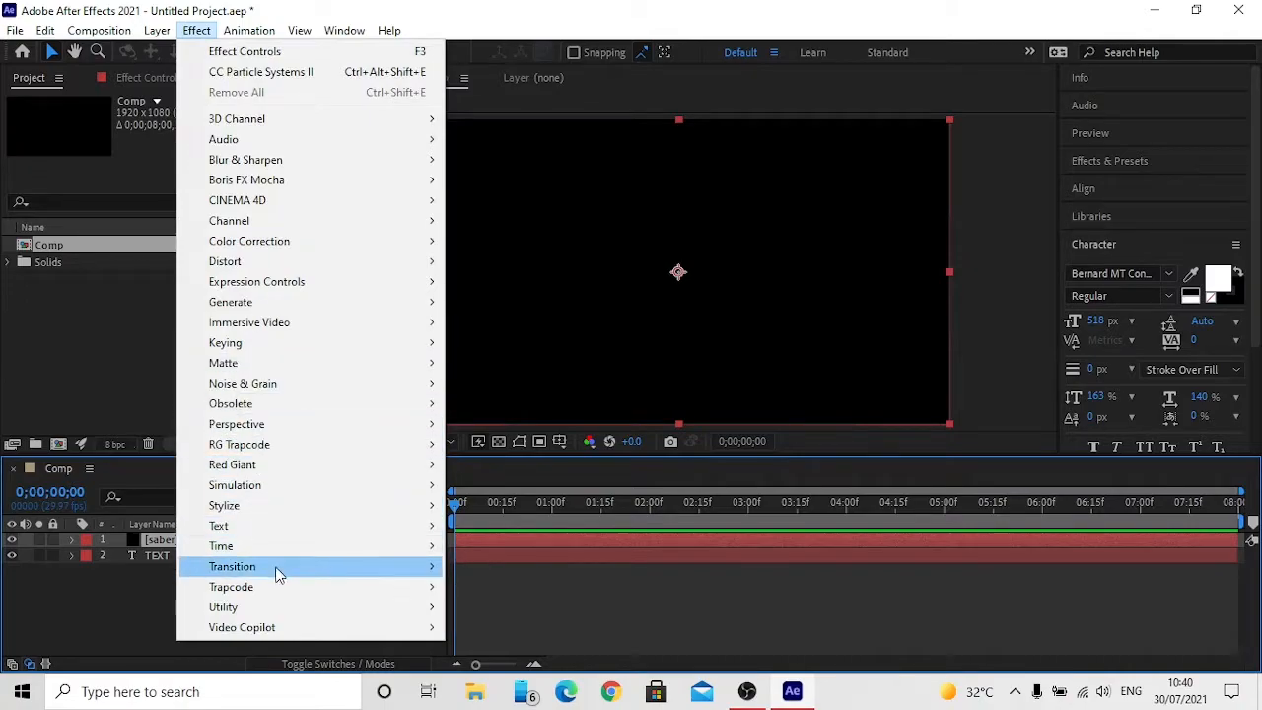
{"action": "mouse_move", "coordinate": [296, 627]}
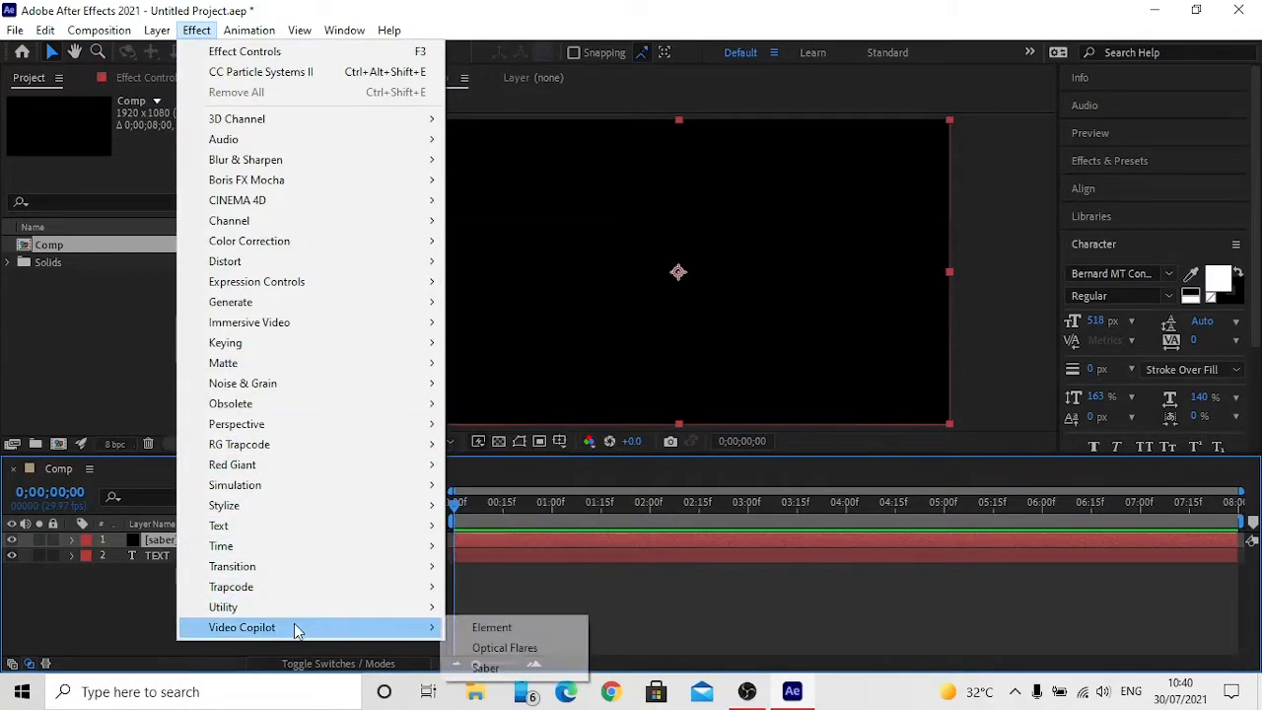
{"action": "left_click", "coordinate": [485, 667]}
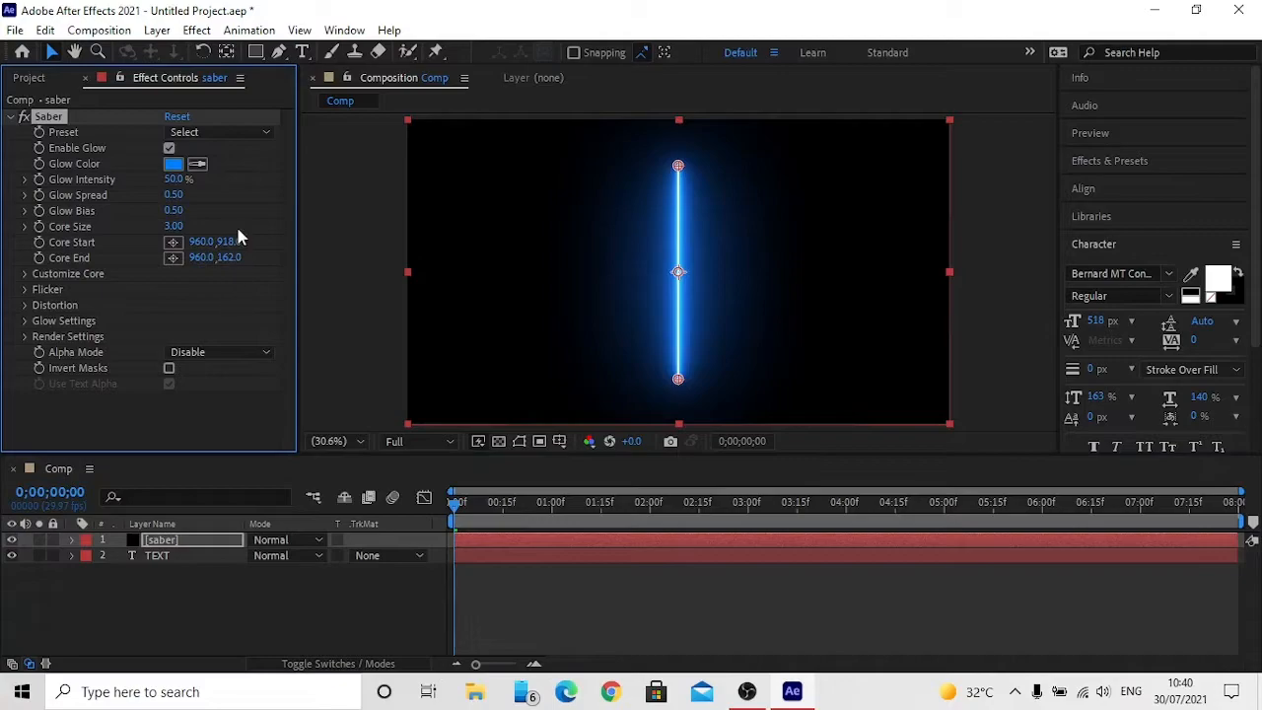
Step: Try the Fire, Electric, Burning and Ghost presets on the Saber effect
{"action": "left_click", "coordinate": [242, 132]}
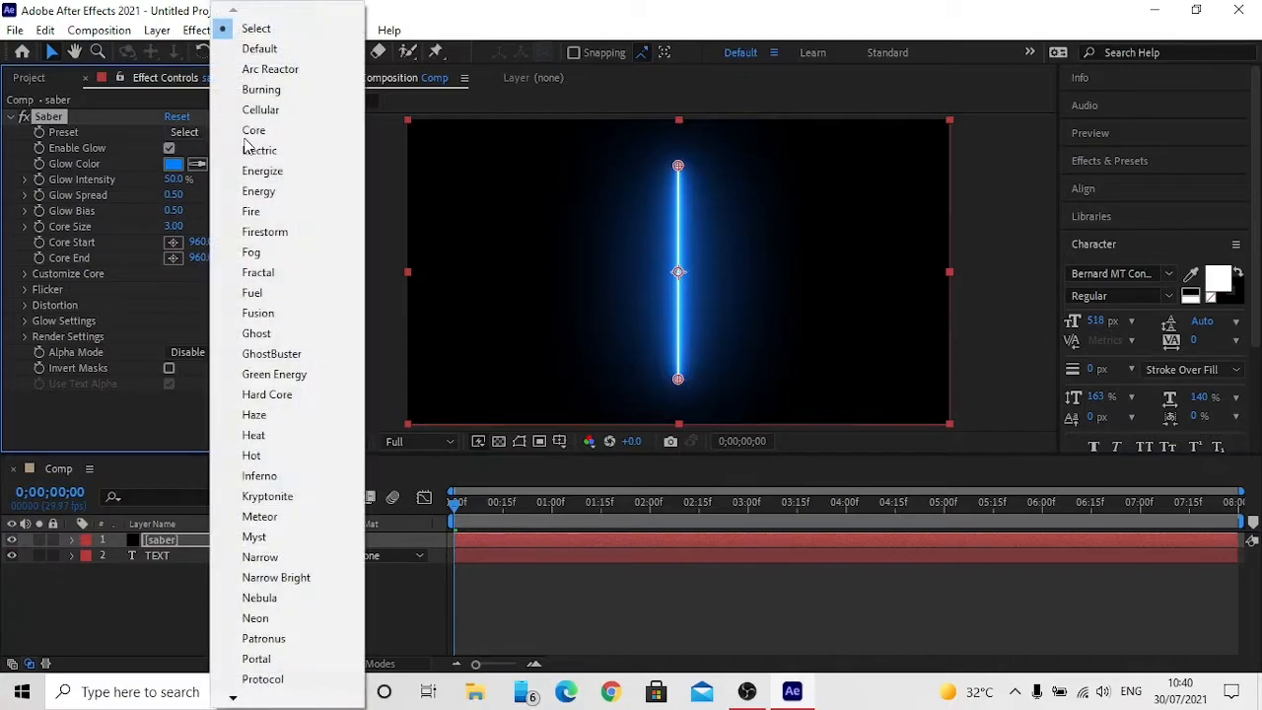
{"action": "left_click", "coordinate": [282, 207]}
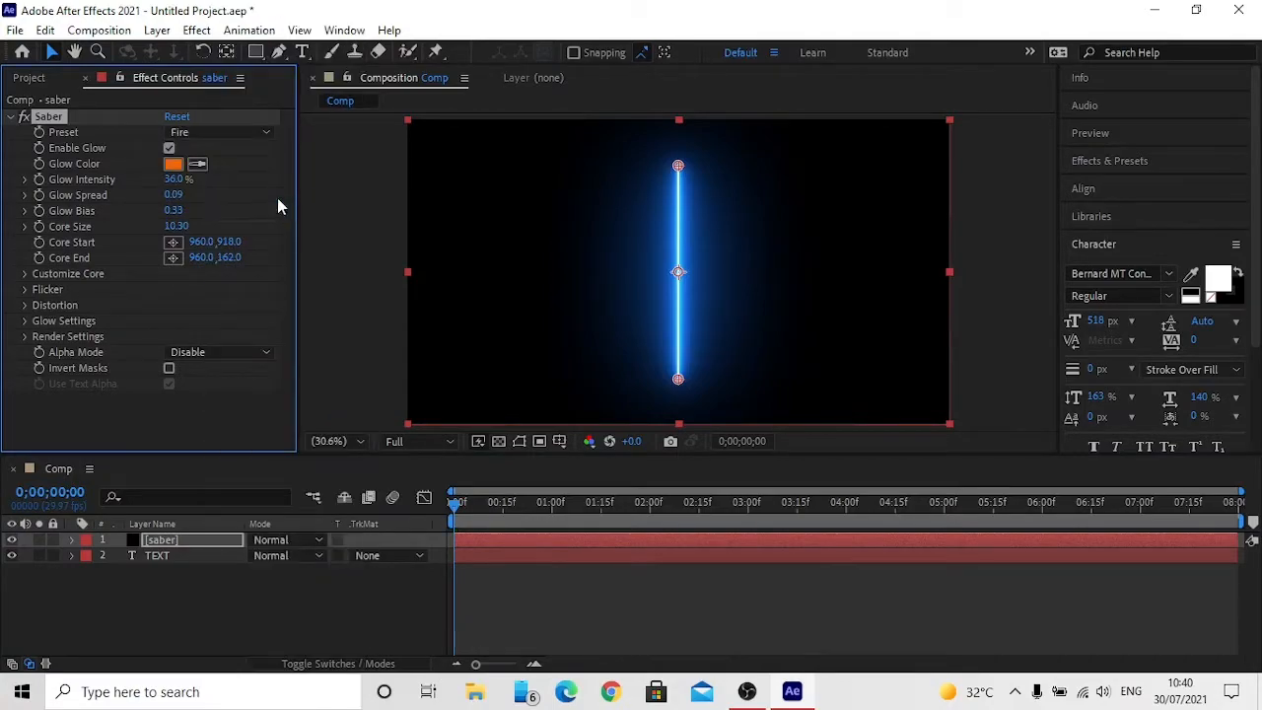
{"action": "left_click", "coordinate": [232, 135]}
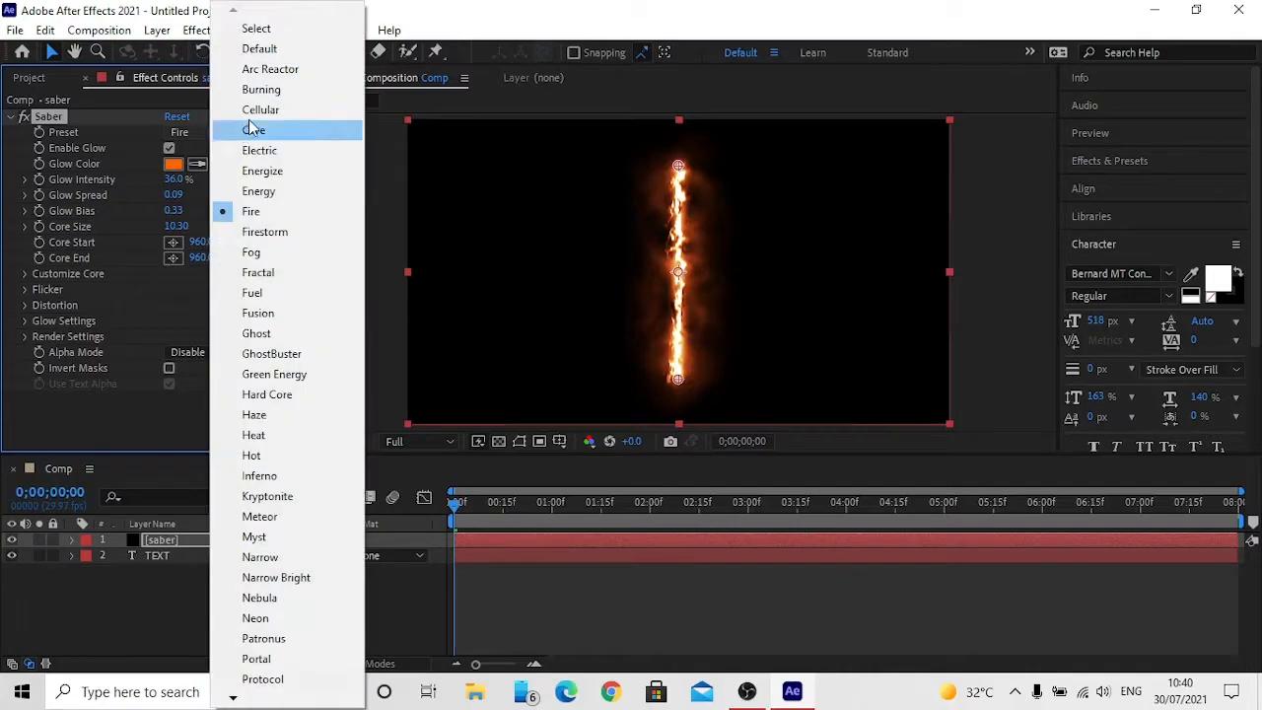
{"action": "left_click", "coordinate": [284, 154]}
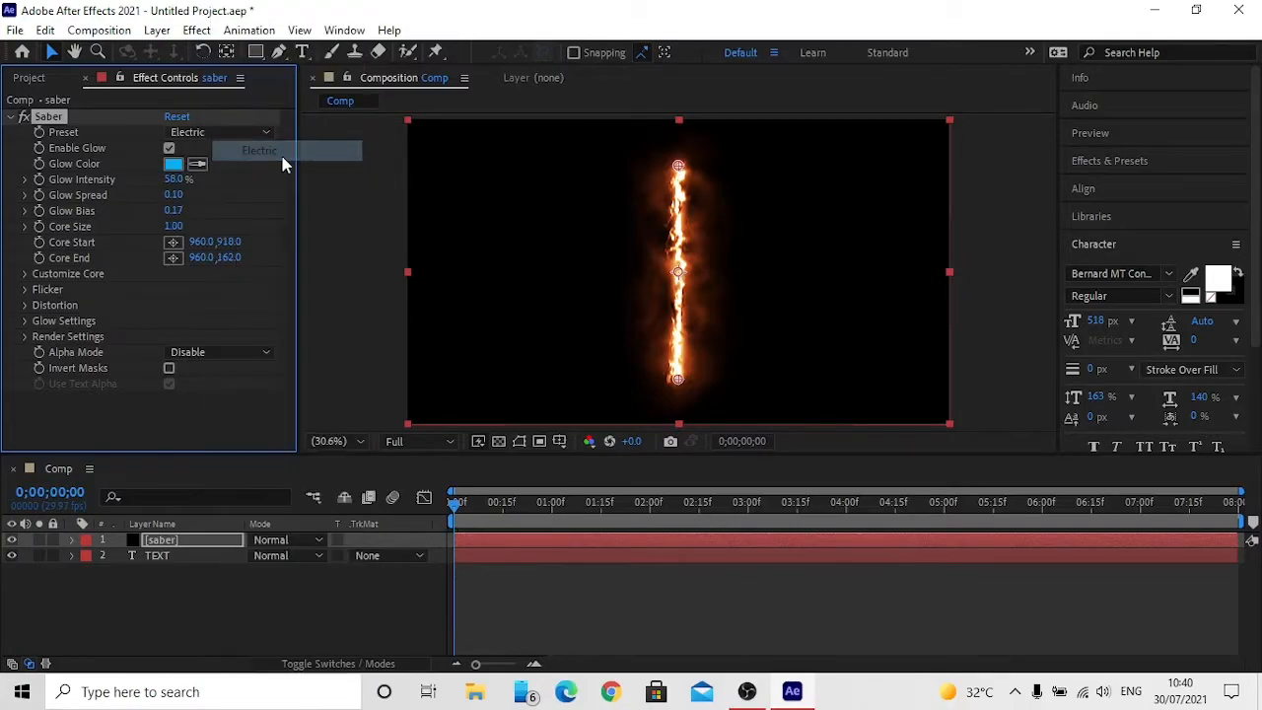
{"action": "left_click", "coordinate": [237, 126]}
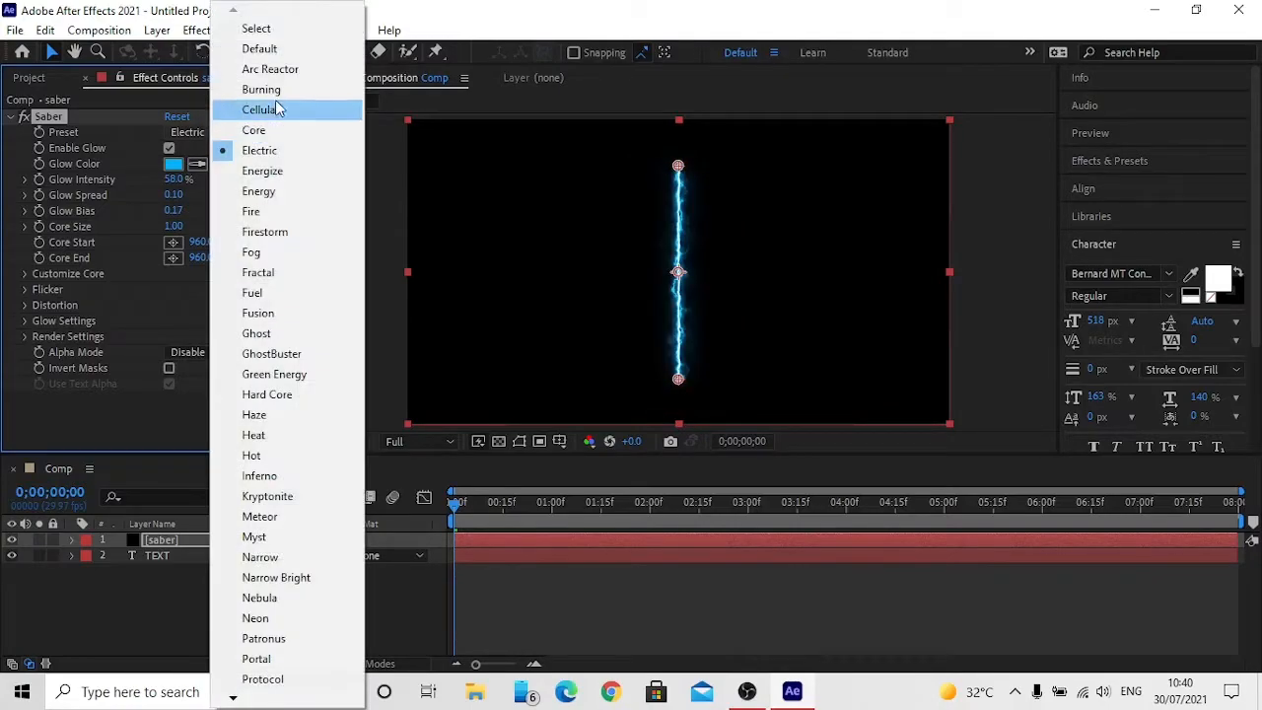
{"action": "left_click", "coordinate": [279, 89]}
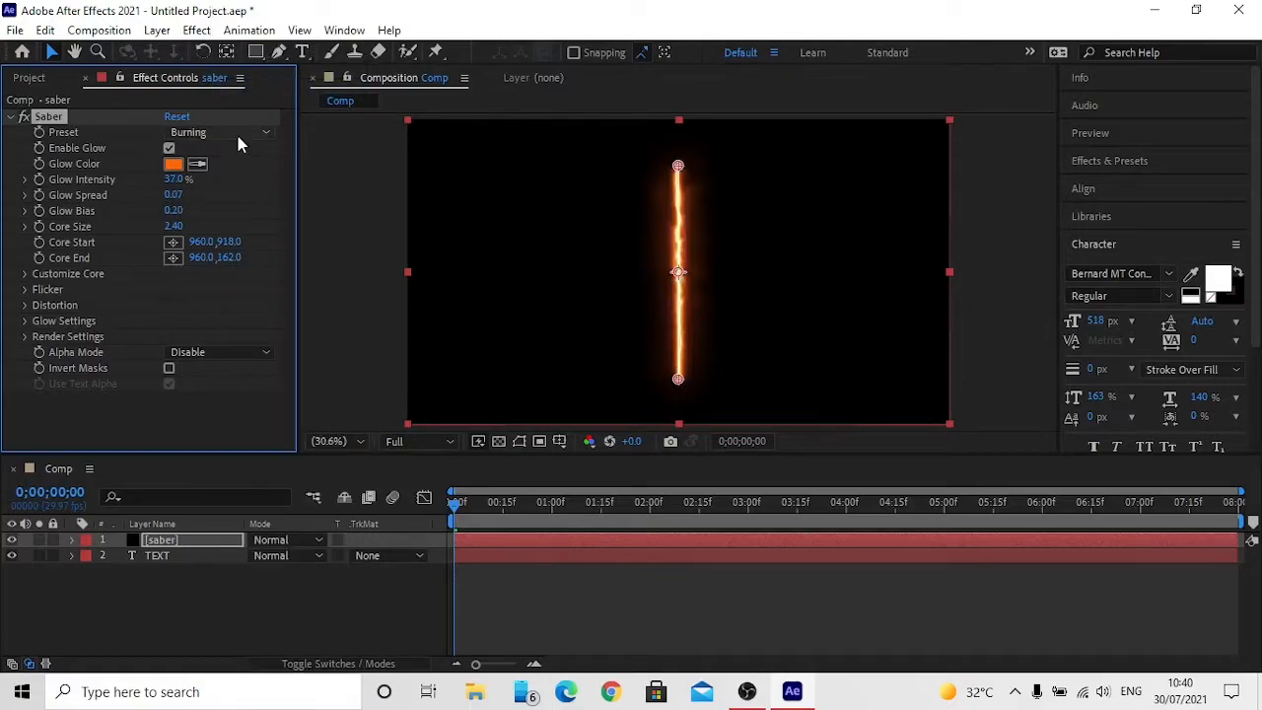
{"action": "left_click", "coordinate": [236, 131]}
{"action": "left_click", "coordinate": [312, 338]}
Step: Apply the Fire preset to the Saber effect and customize its core as a Text Layer that follows the TEXT layer
{"action": "left_click", "coordinate": [249, 139]}
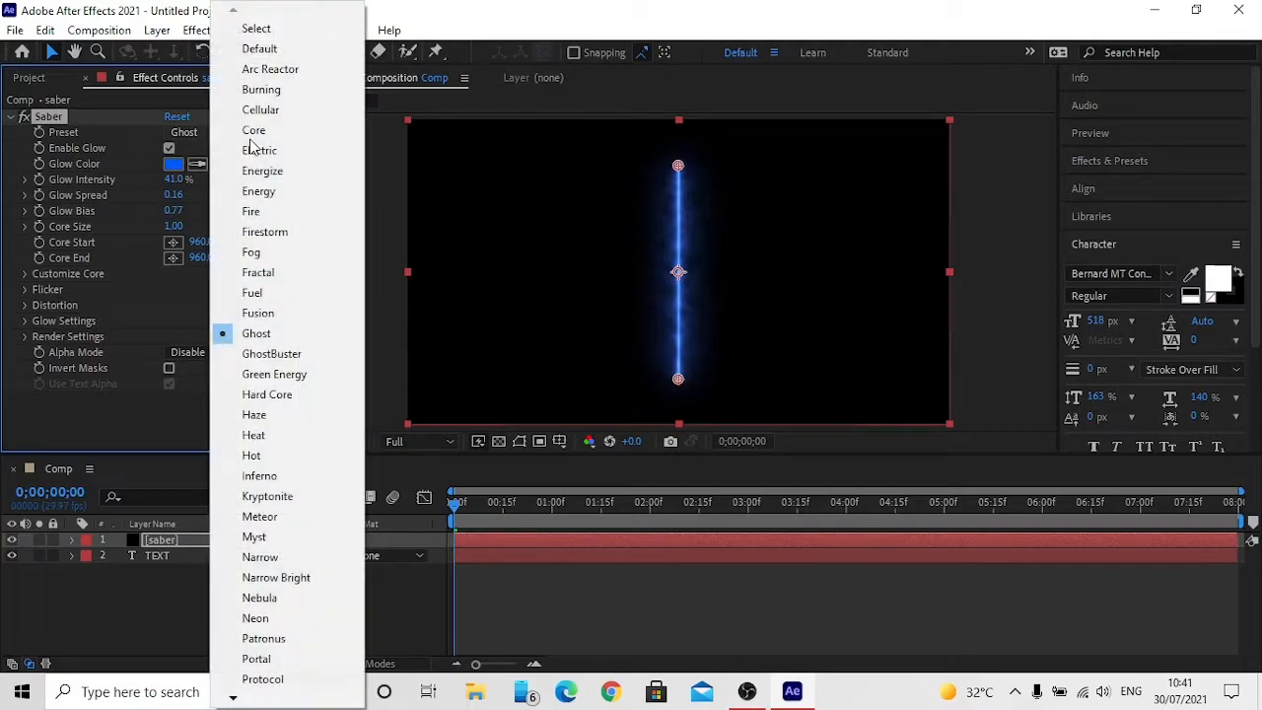
{"action": "left_click", "coordinate": [266, 215]}
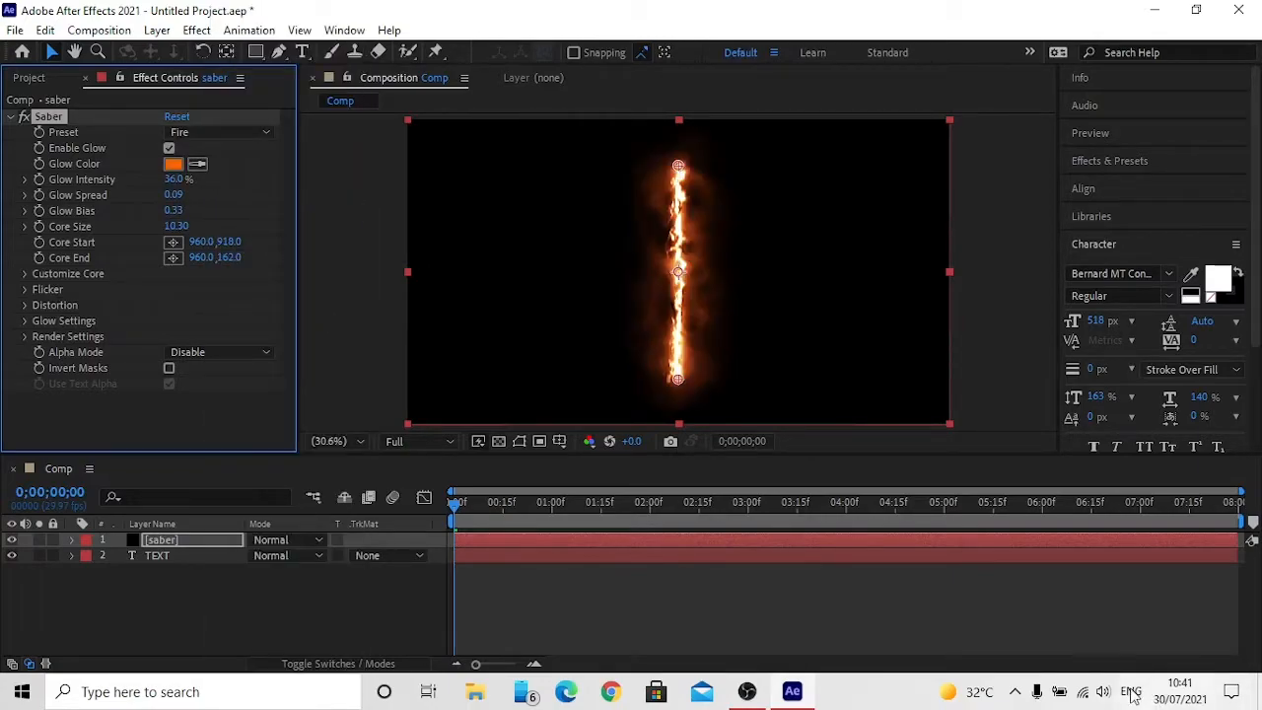
{"action": "left_click", "coordinate": [25, 275]}
{"action": "scroll", "coordinate": [44, 272], "scroll_direction": "down", "scroll_amount": 1}
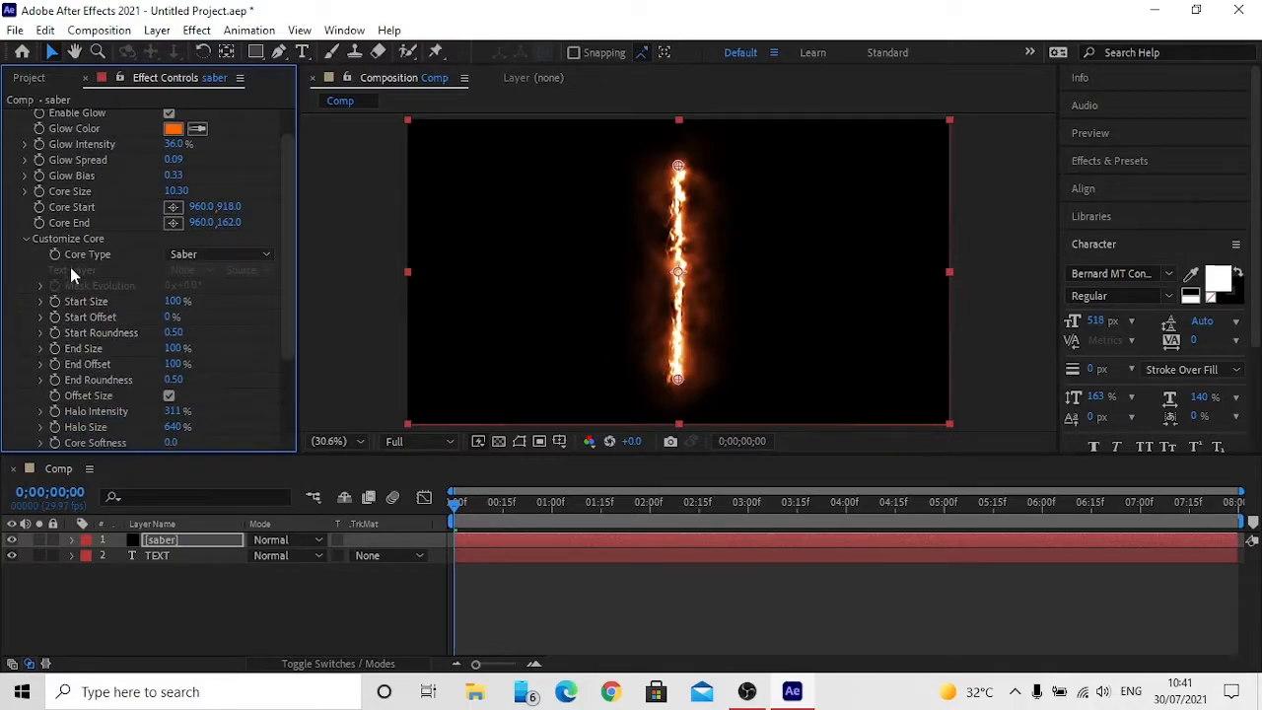
{"action": "left_click", "coordinate": [214, 258]}
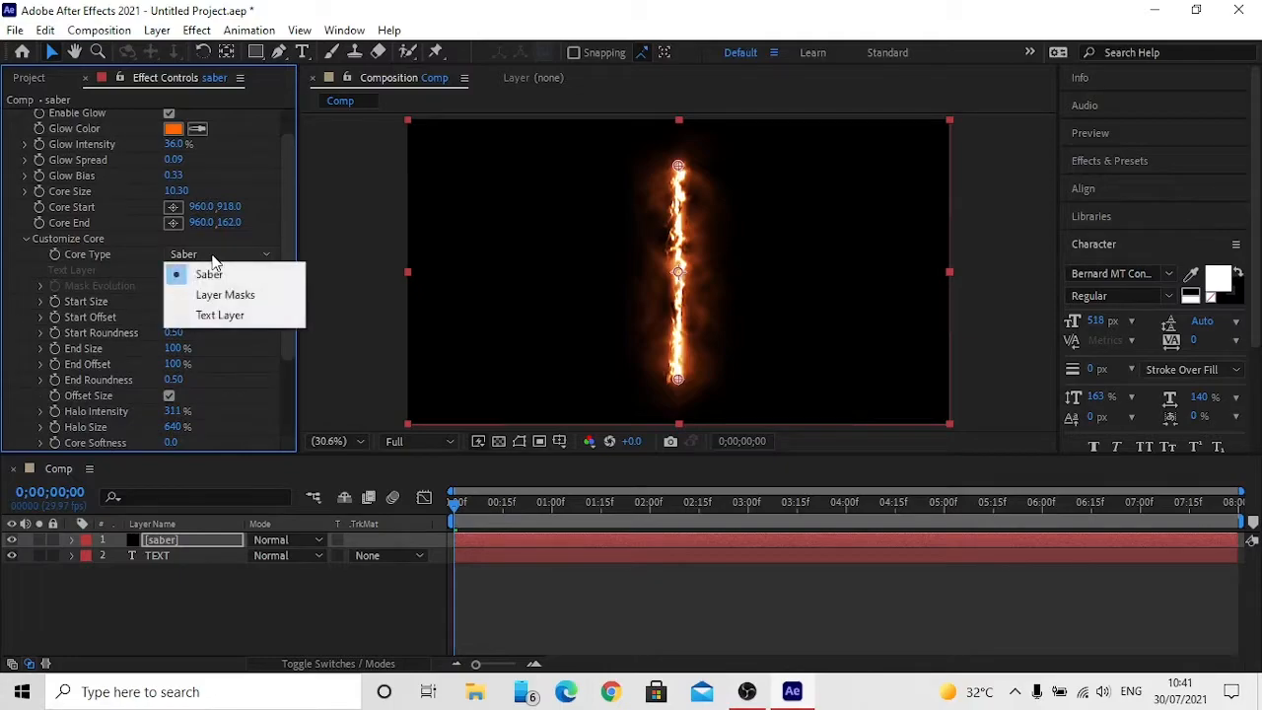
{"action": "left_click", "coordinate": [233, 321]}
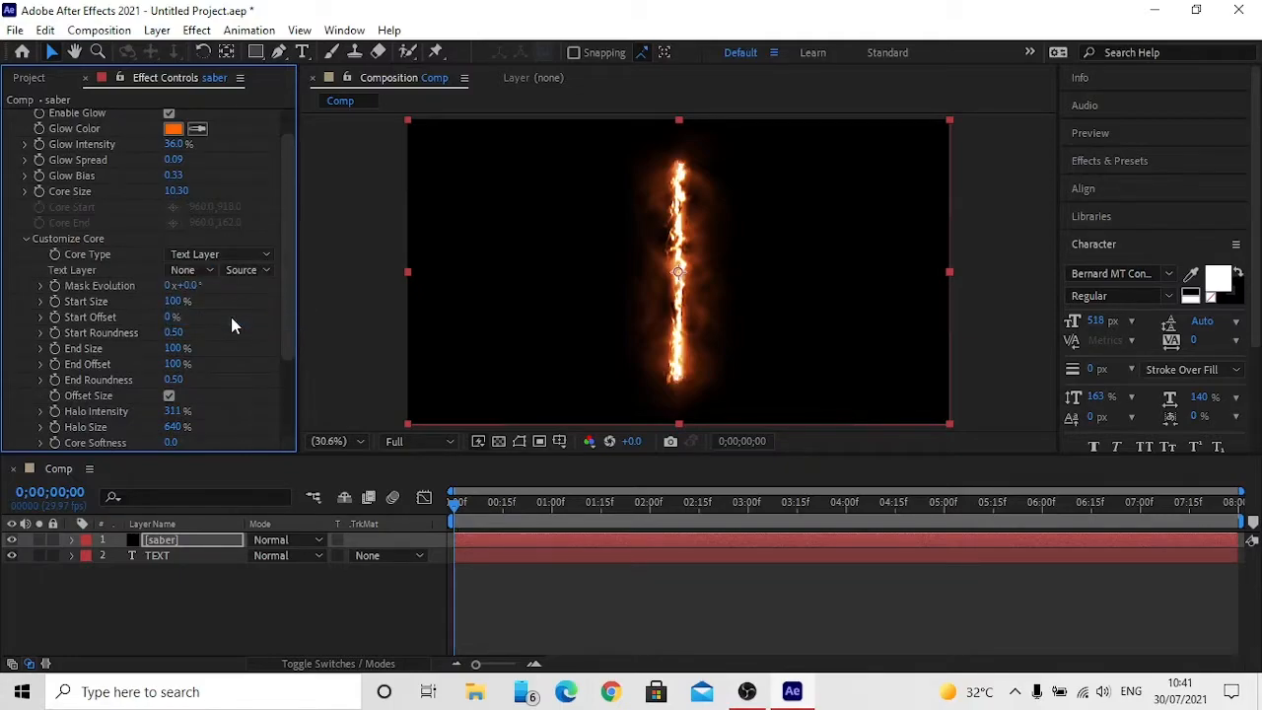
{"action": "left_click", "coordinate": [197, 270]}
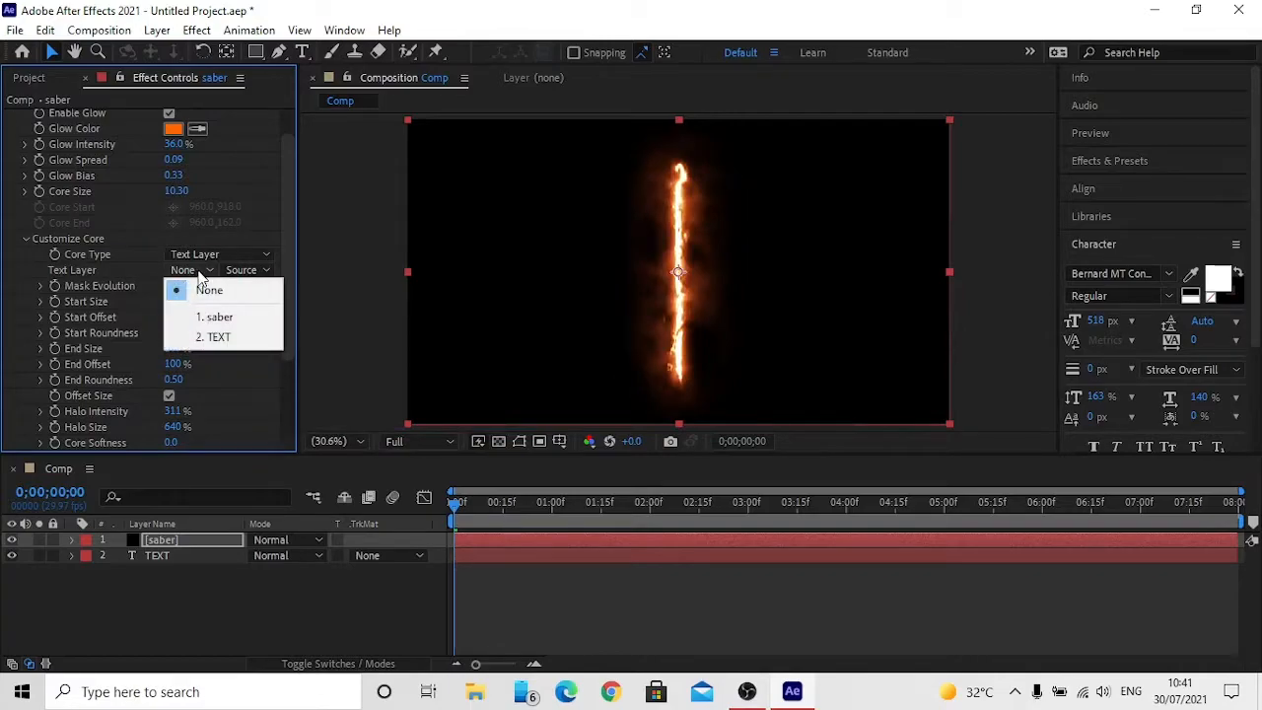
{"action": "left_click", "coordinate": [238, 339]}
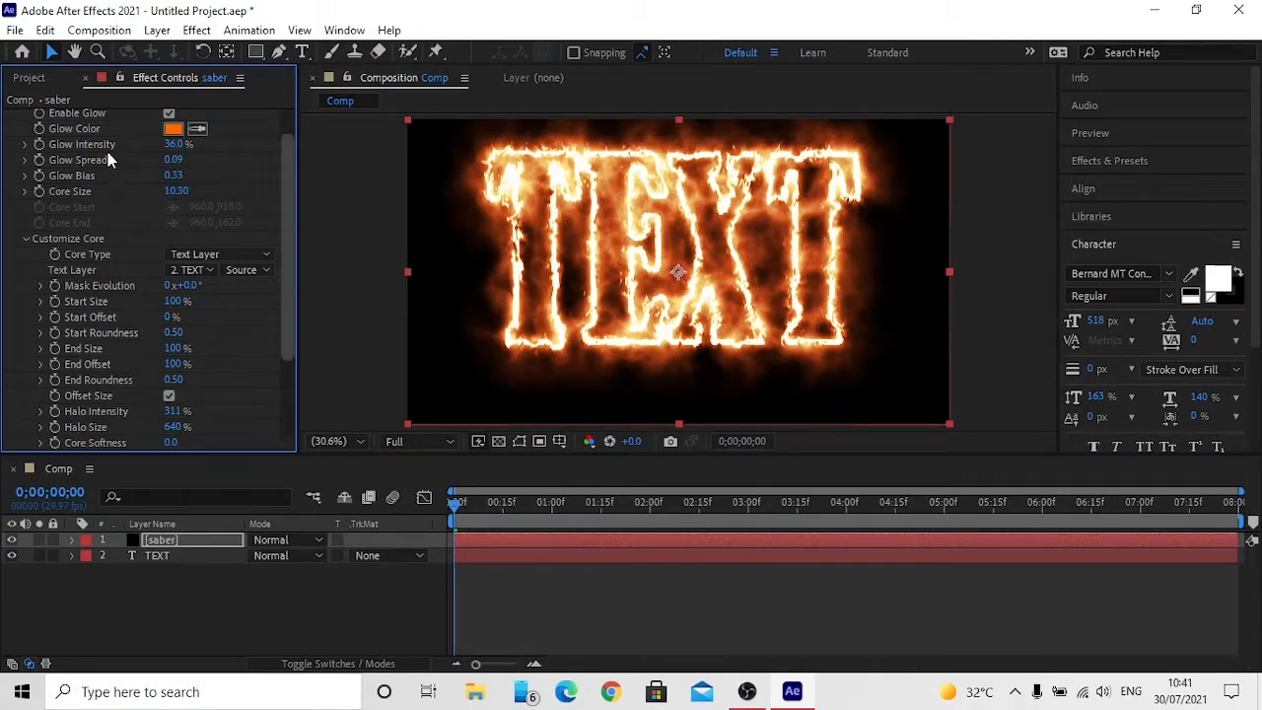
Step: Set the glow intensity of the Saber effect to 31%
{"action": "scroll", "coordinate": [287, 153], "scroll_direction": "up", "scroll_amount": 2}
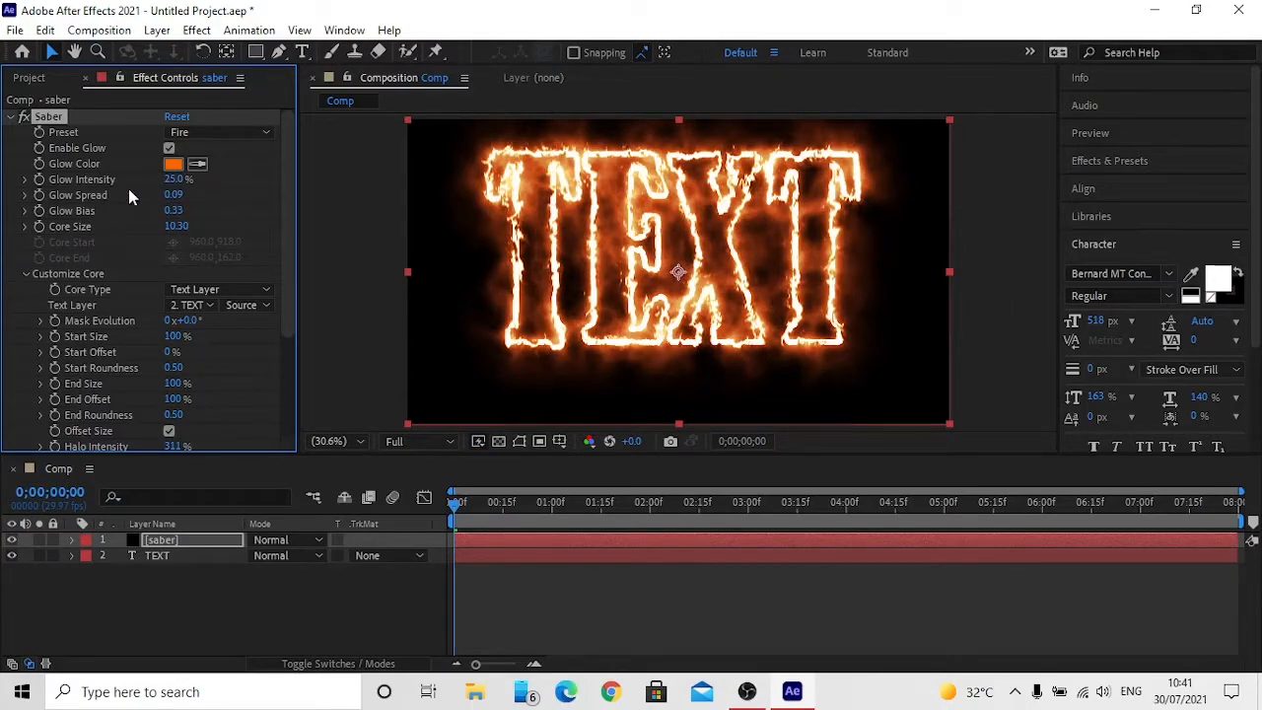
{"action": "left_click_drag", "start_coordinate": [174, 181], "coordinate": [179, 190]}
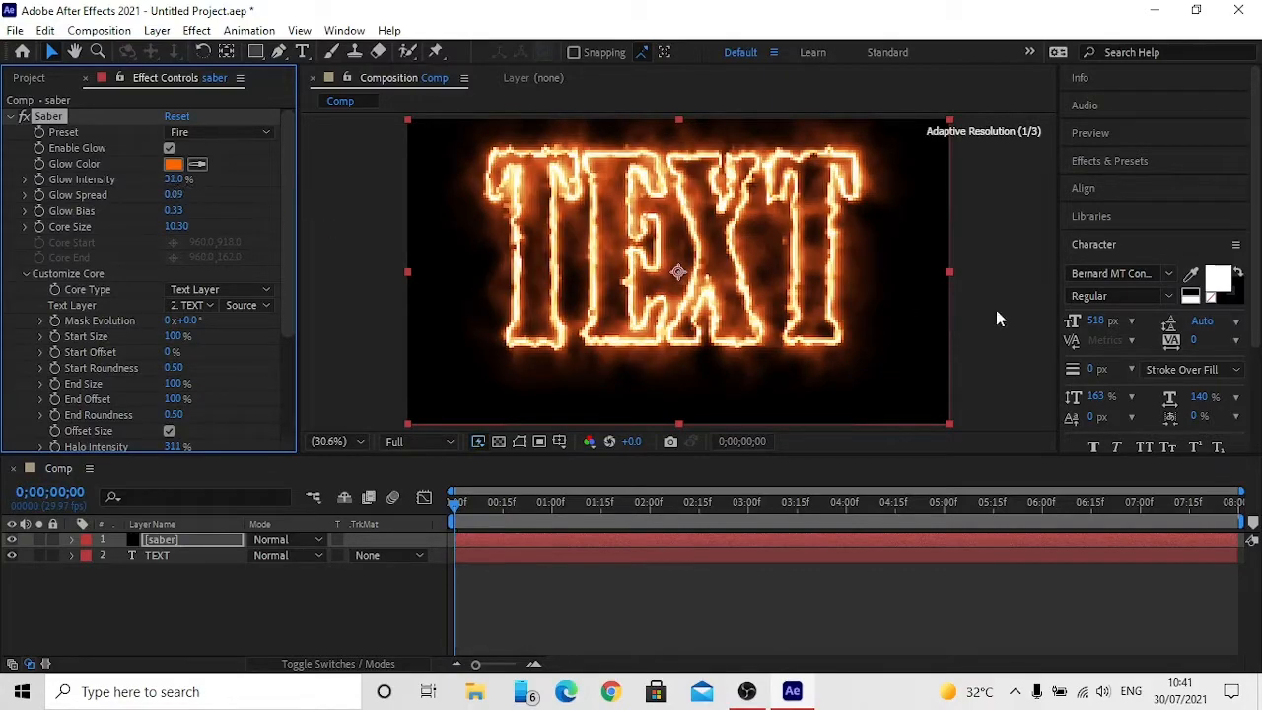
{"action": "left_click", "coordinate": [1001, 262]}
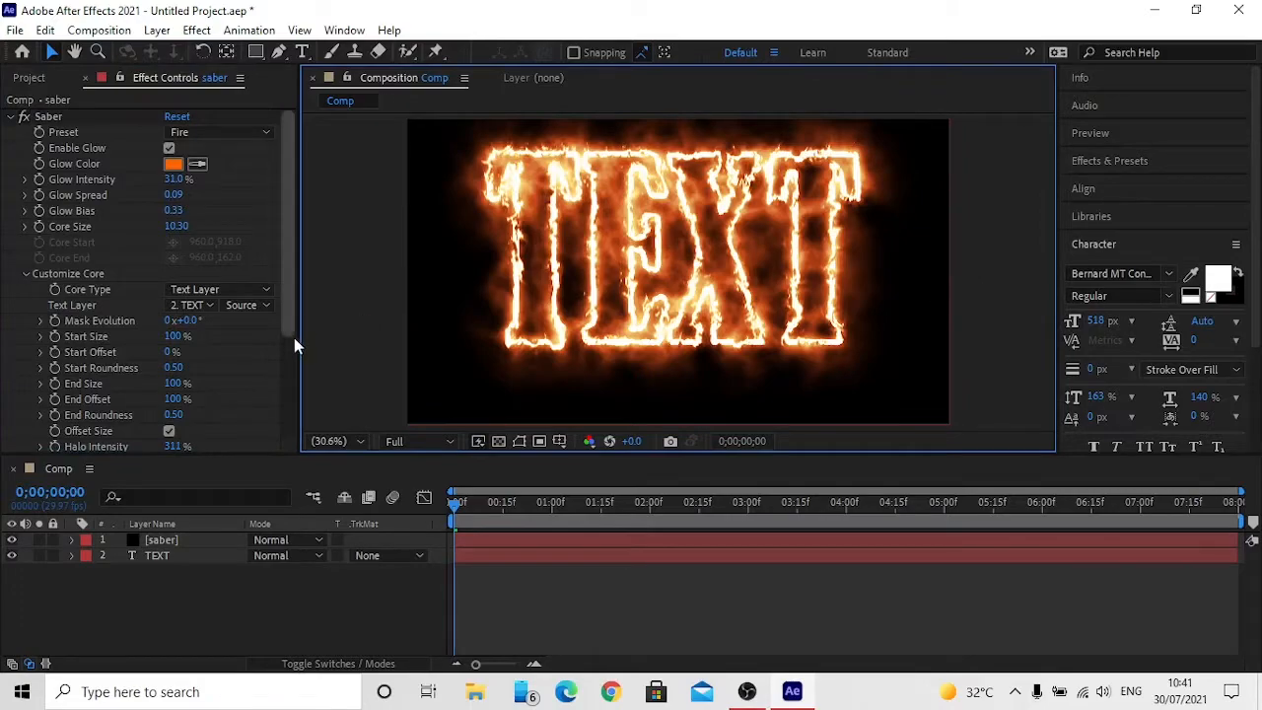
Step: Keyframe the Saber core's End Offset from 0% at the start of the composition to 50% at 0;00;05;00
{"action": "left_click_drag", "start_coordinate": [286, 271], "coordinate": [309, 385]}
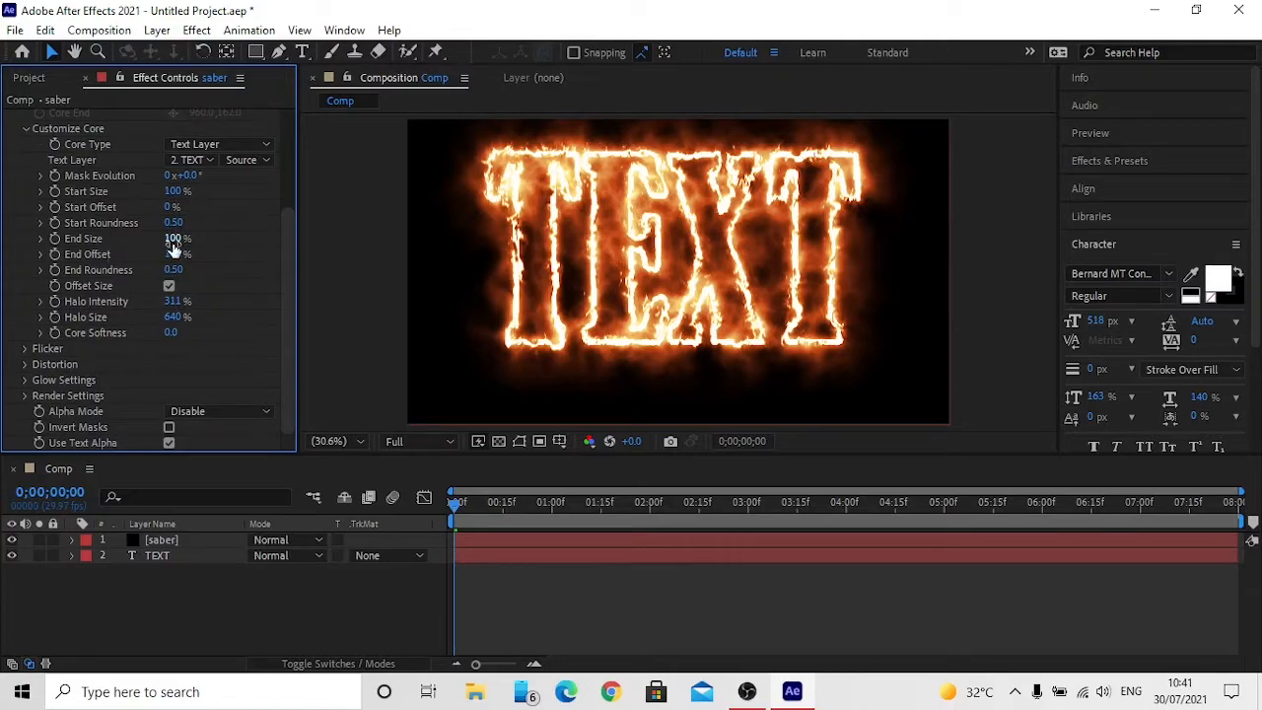
{"action": "left_click_drag", "start_coordinate": [173, 254], "coordinate": [10, 242]}
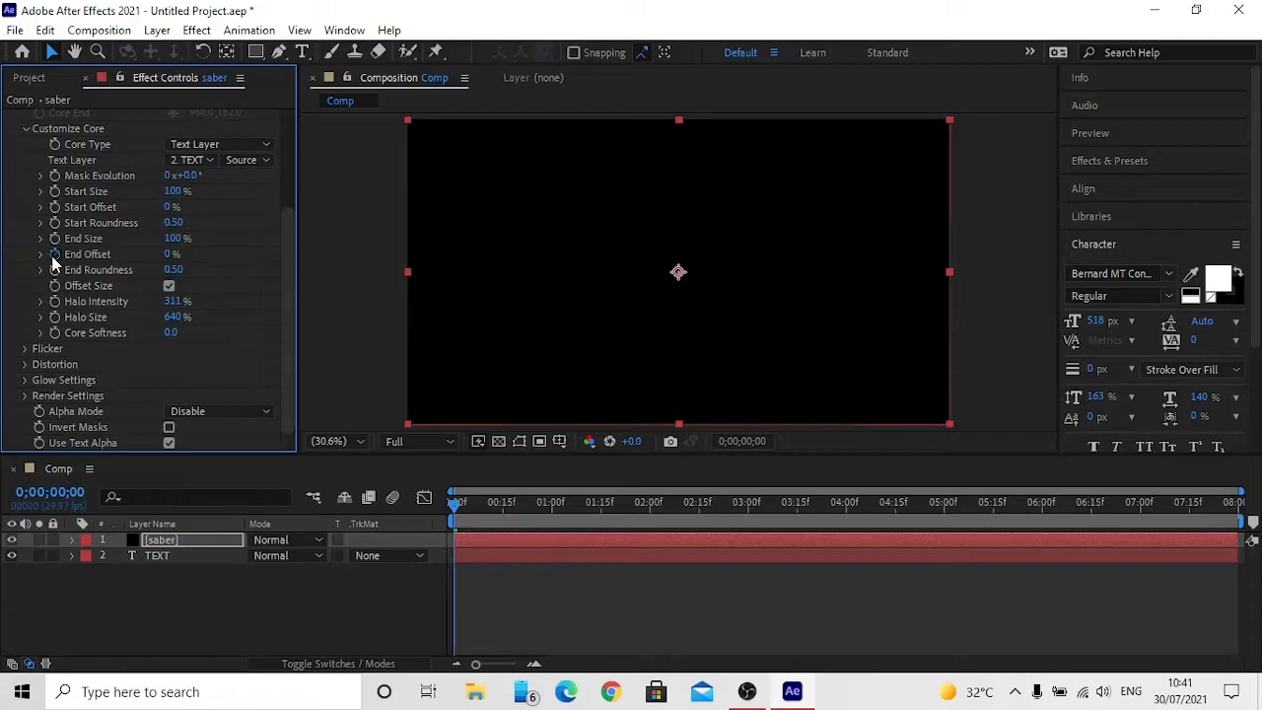
{"action": "left_click_drag", "start_coordinate": [456, 503], "coordinate": [950, 523]}
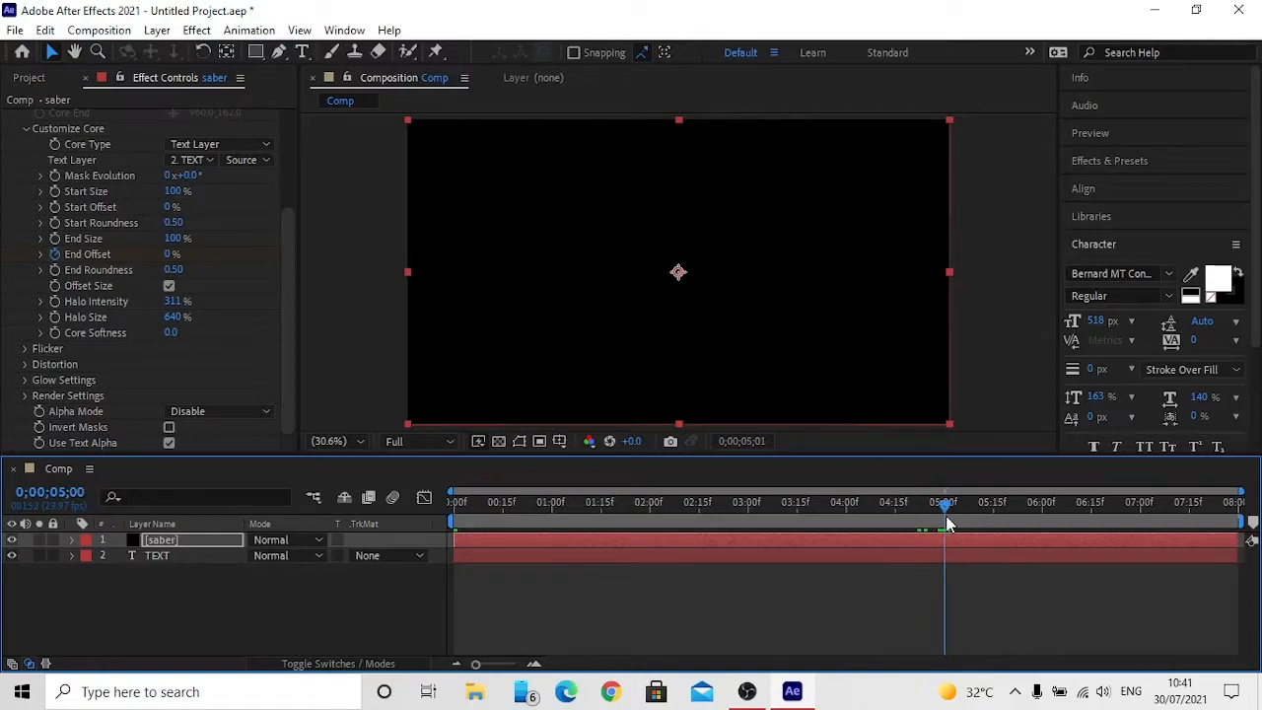
{"action": "left_click", "coordinate": [171, 254]}
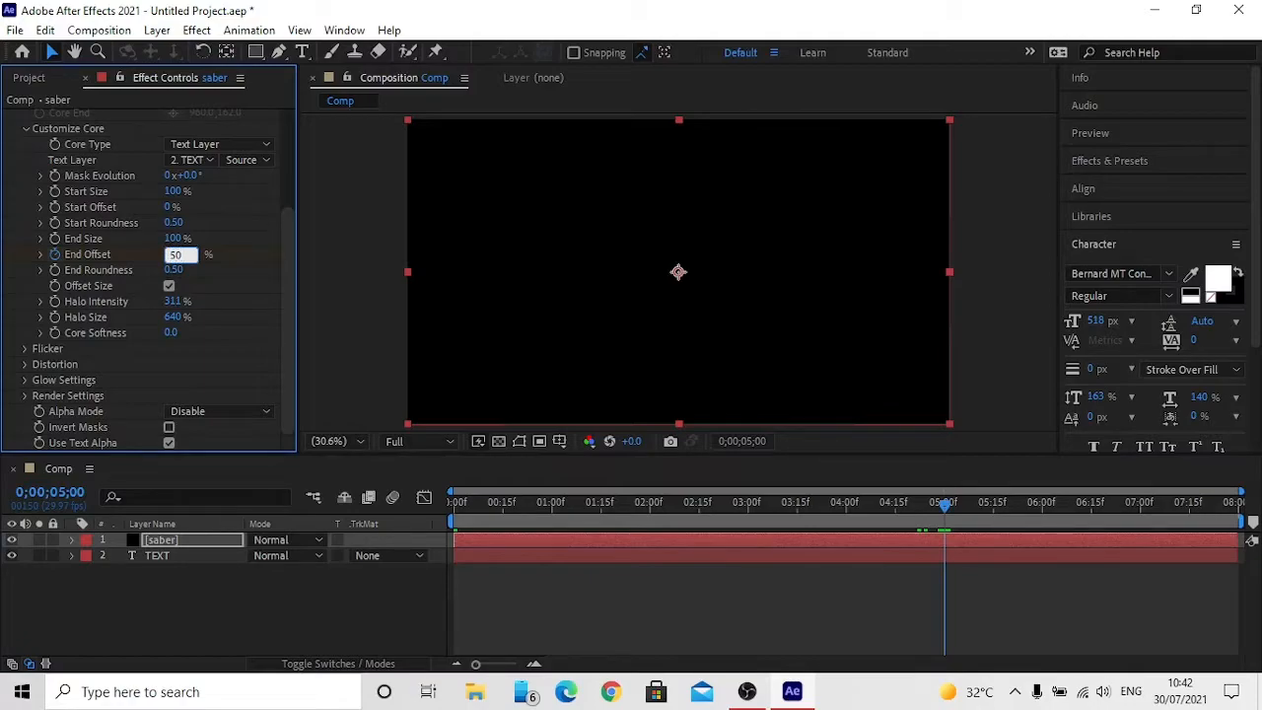
{"action": "type", "text": "50"}
{"action": "key", "text": "Return"}
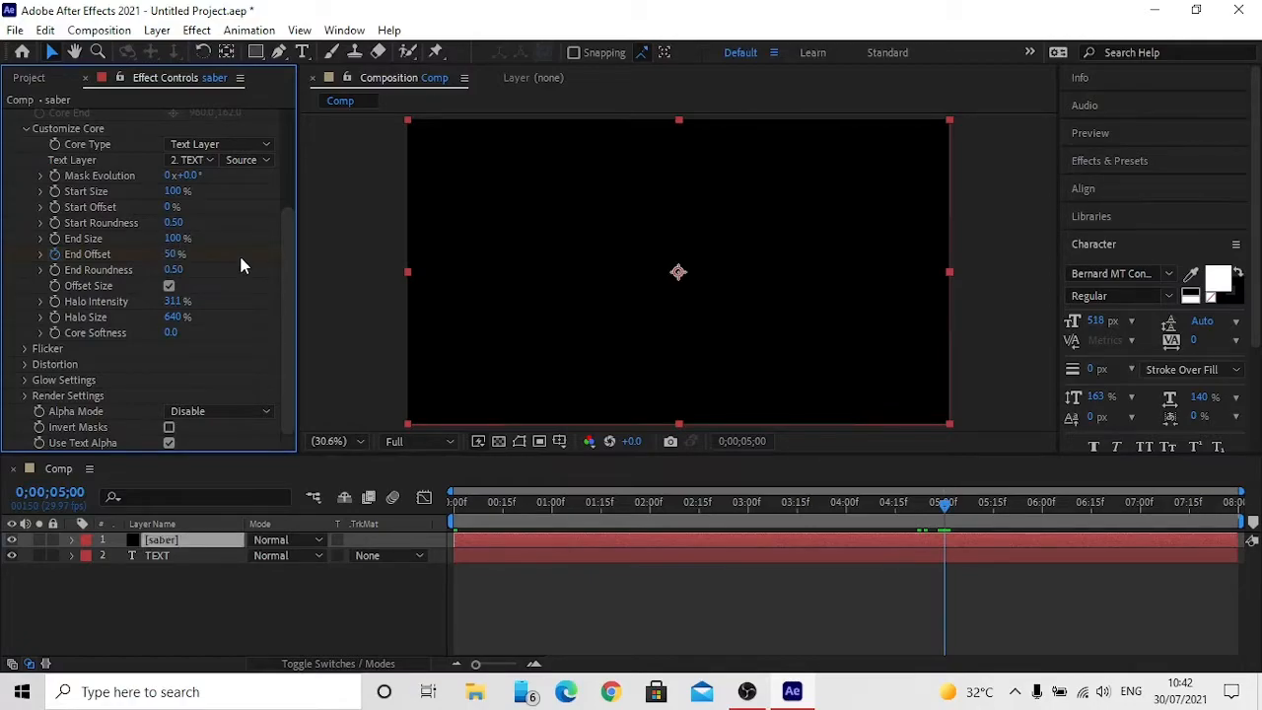
Step: Preview the burning outline animation from the start of the composition, and stop playback
{"action": "left_click_drag", "start_coordinate": [508, 503], "coordinate": [450, 503]}
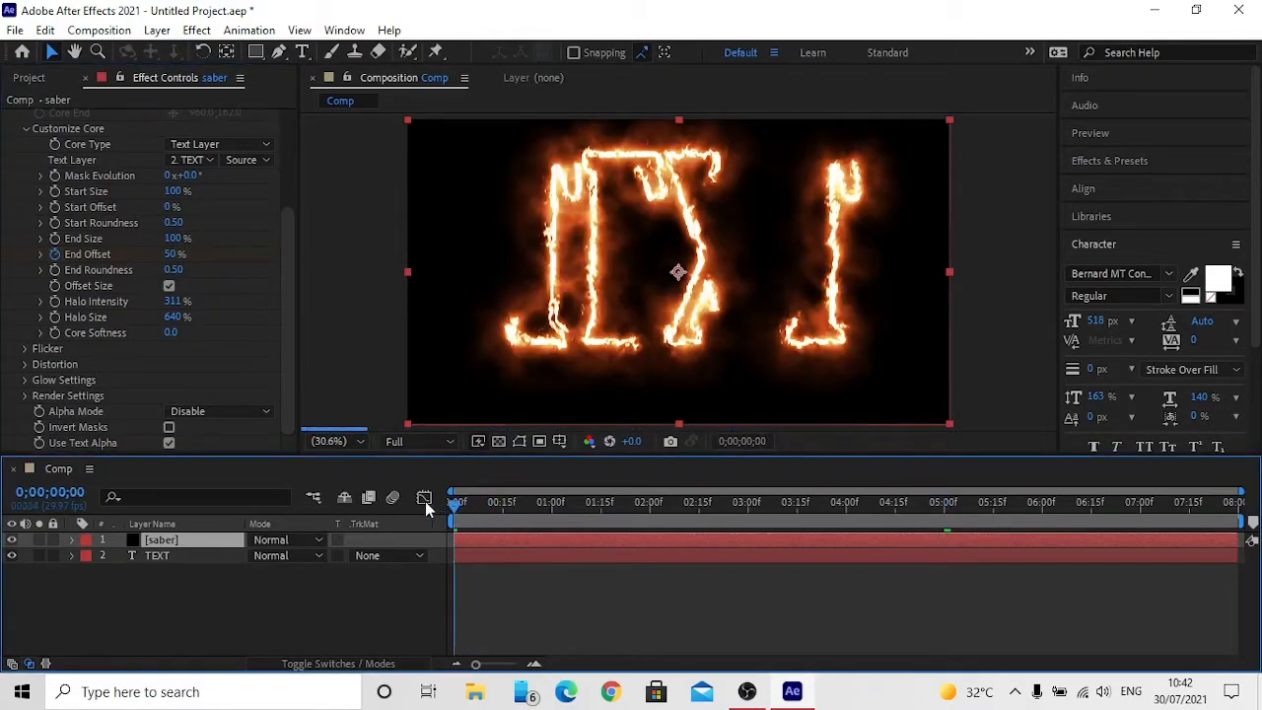
{"action": "left_click", "coordinate": [1121, 138]}
{"action": "left_click", "coordinate": [1152, 160]}
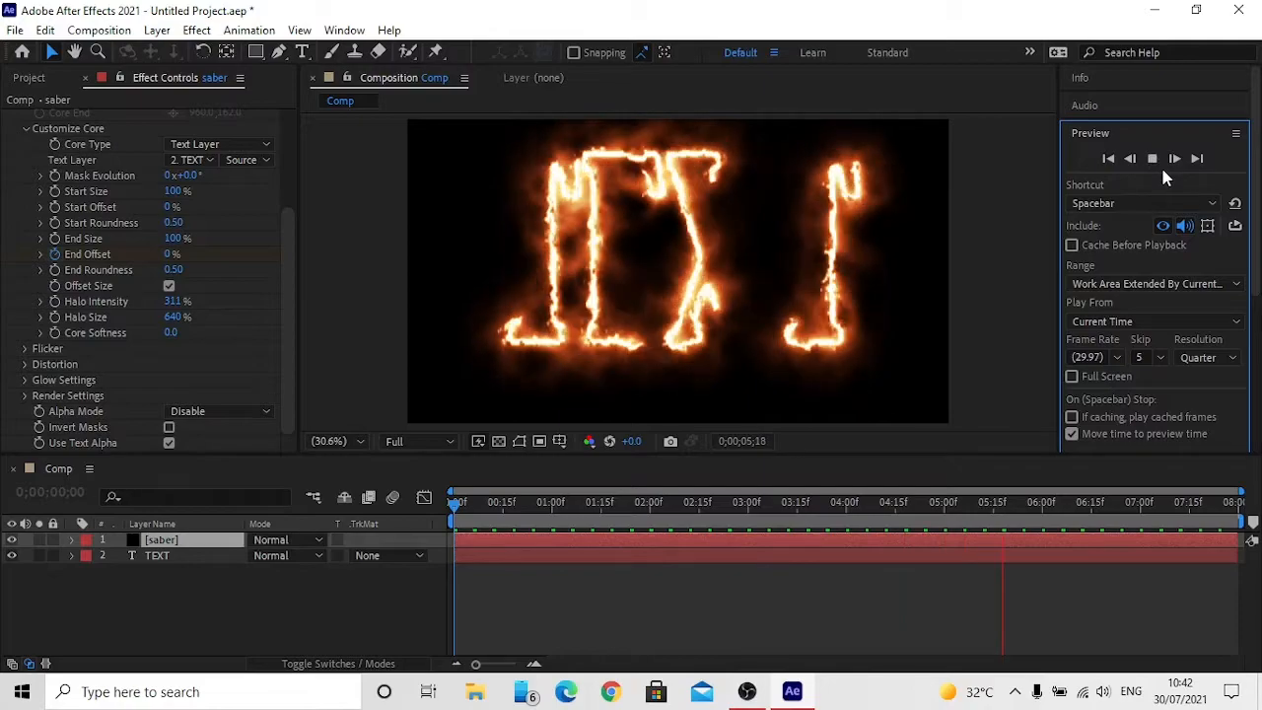
{"action": "left_click", "coordinate": [1152, 158]}
Step: Set the Saber core's Mask Evolution to 100° with the playhead at the start, and preview the animation
{"action": "left_click_drag", "start_coordinate": [486, 509], "coordinate": [411, 502]}
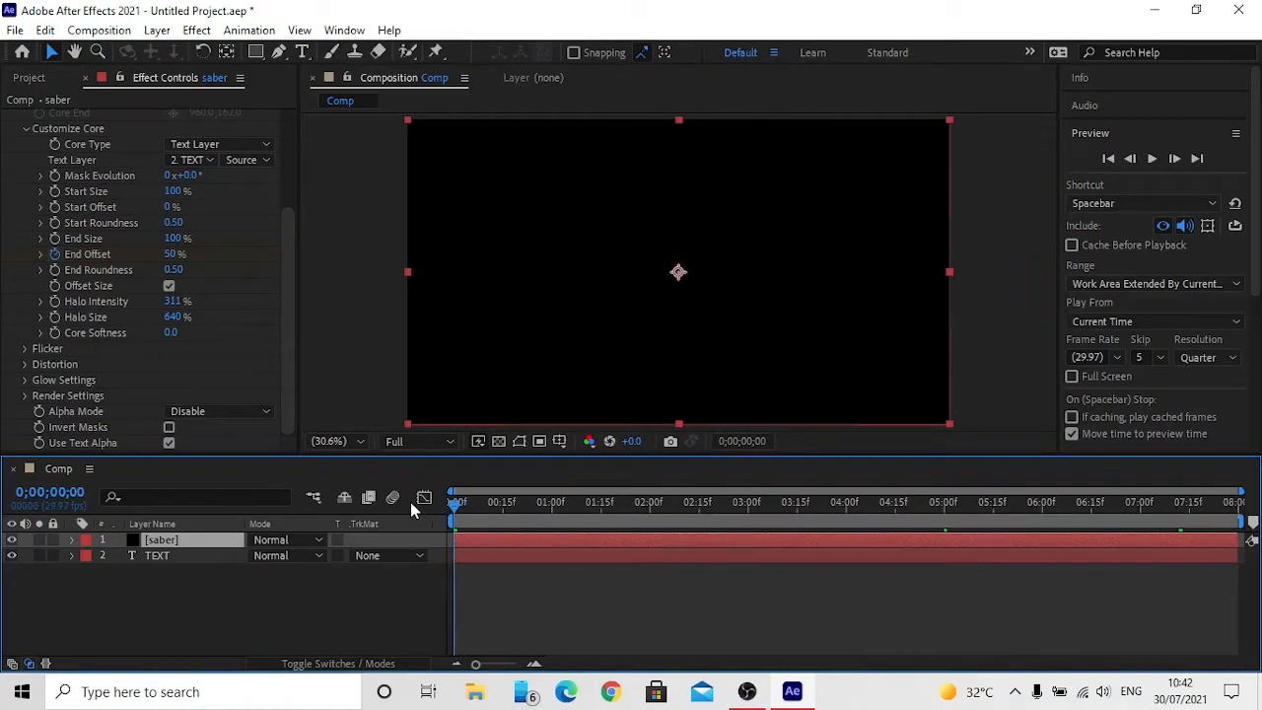
{"action": "left_click", "coordinate": [187, 175]}
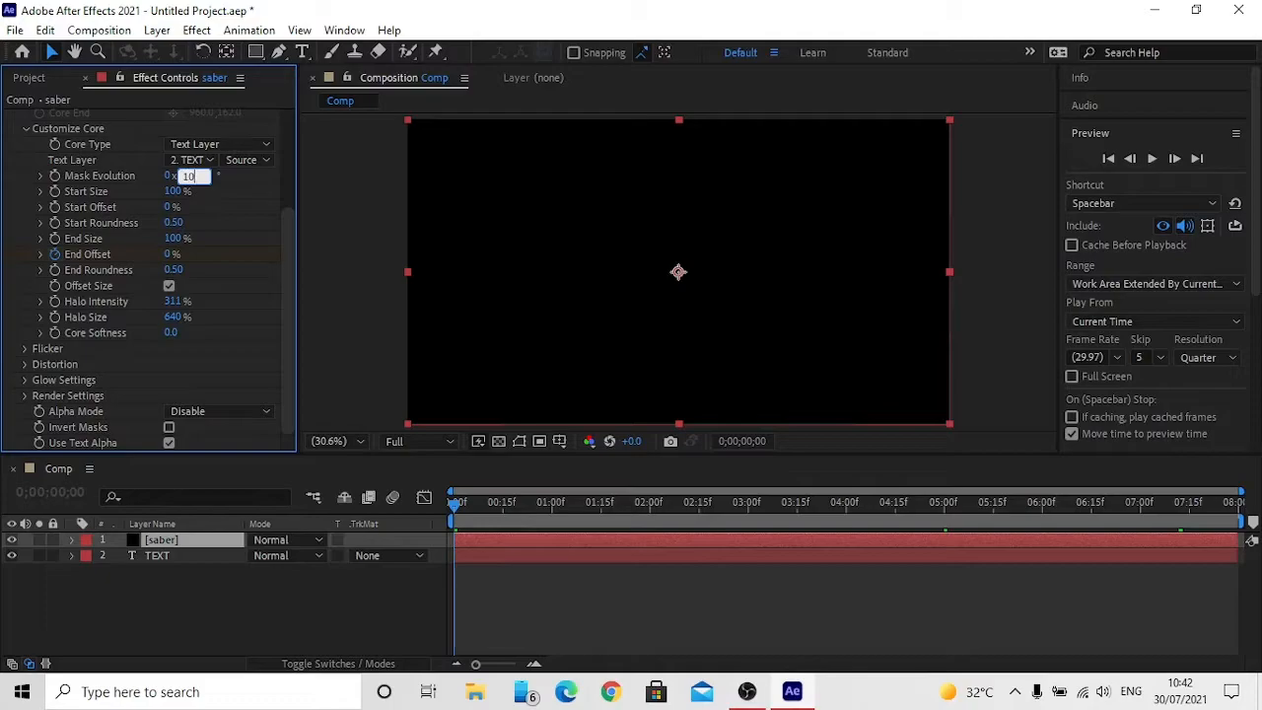
{"action": "key", "text": "Return"}
{"action": "left_click", "coordinate": [1152, 161]}
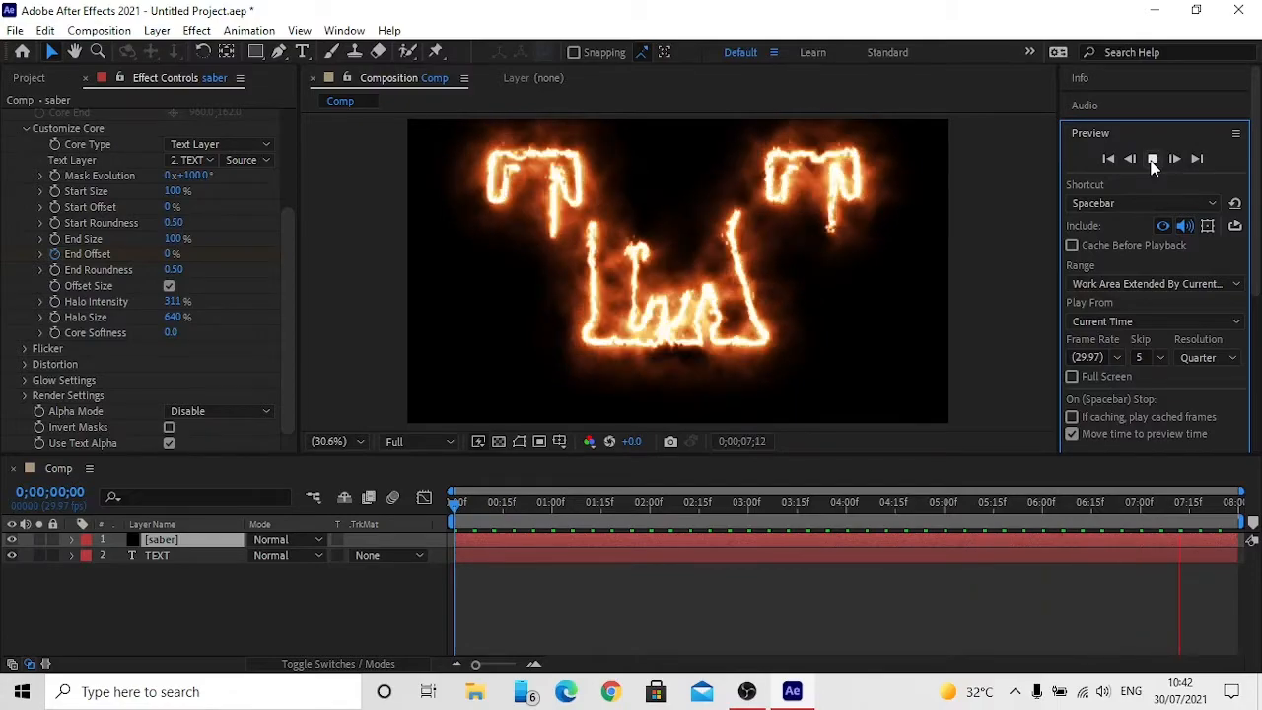
{"action": "left_click", "coordinate": [1151, 160]}
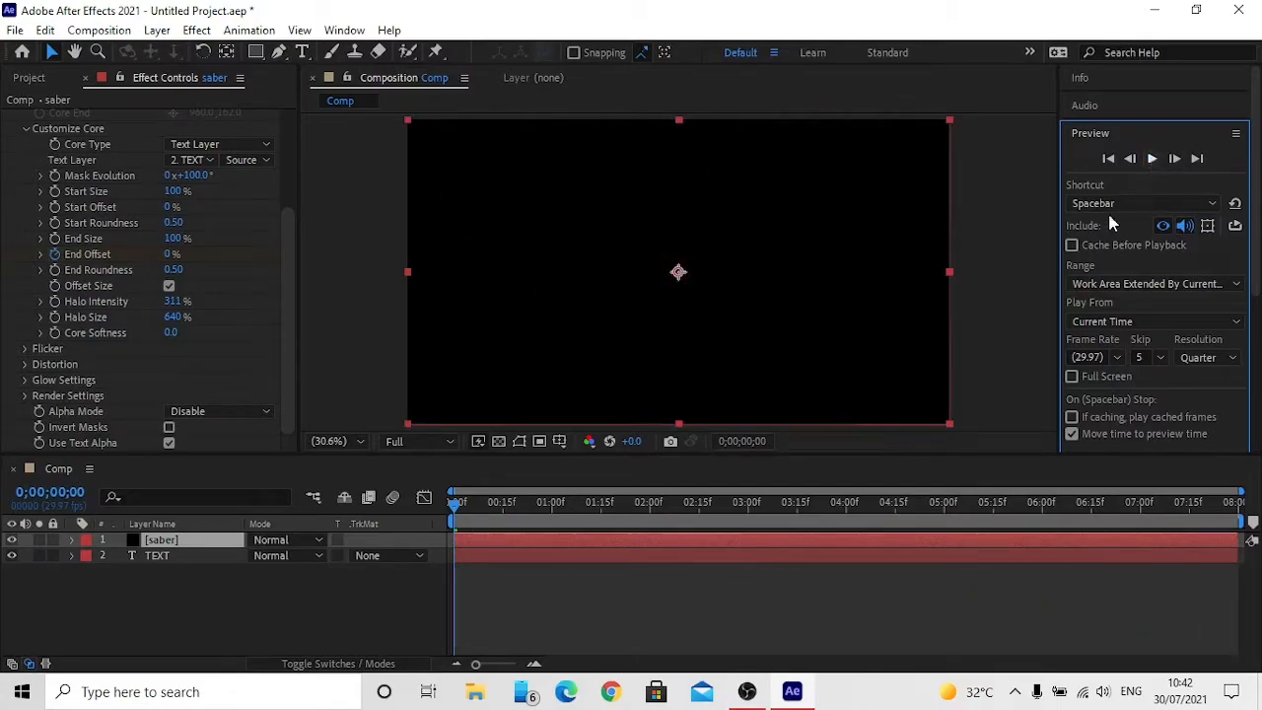
Step: Set the Saber effect's render composite setting to Transparent, with the playhead at the start of the composition
{"action": "left_click_drag", "start_coordinate": [486, 501], "coordinate": [422, 507]}
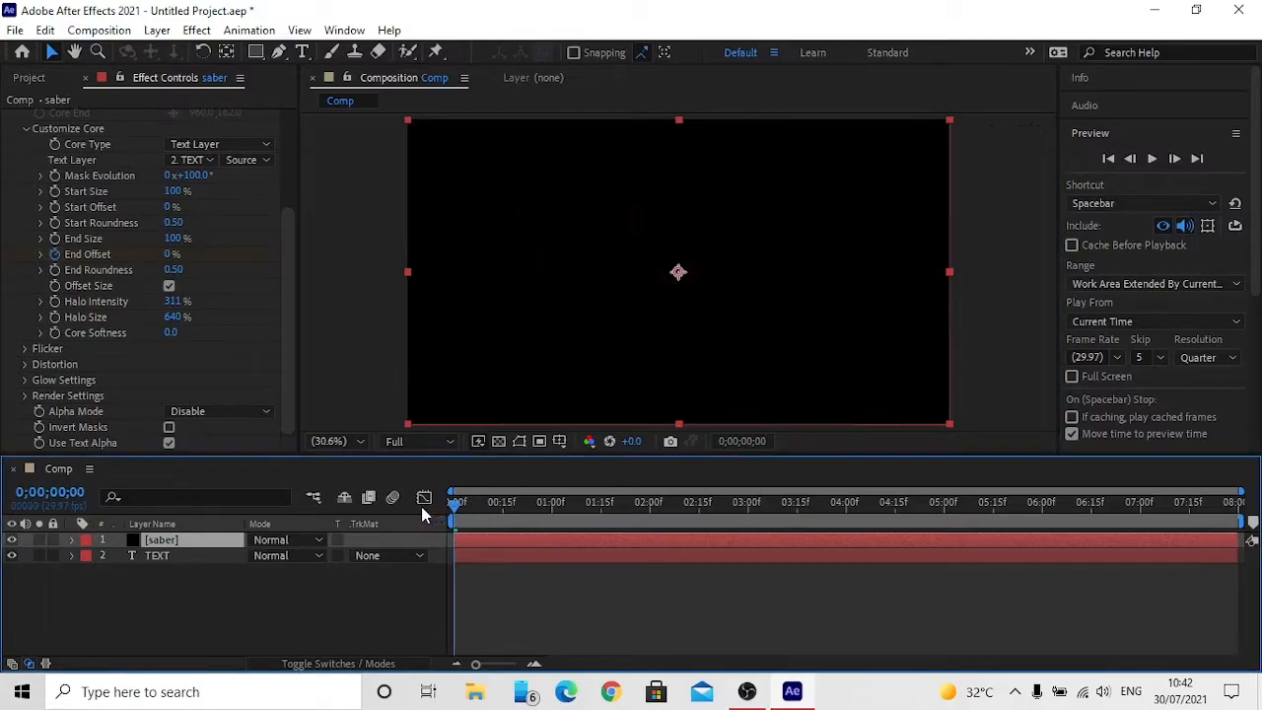
{"action": "left_click", "coordinate": [290, 225]}
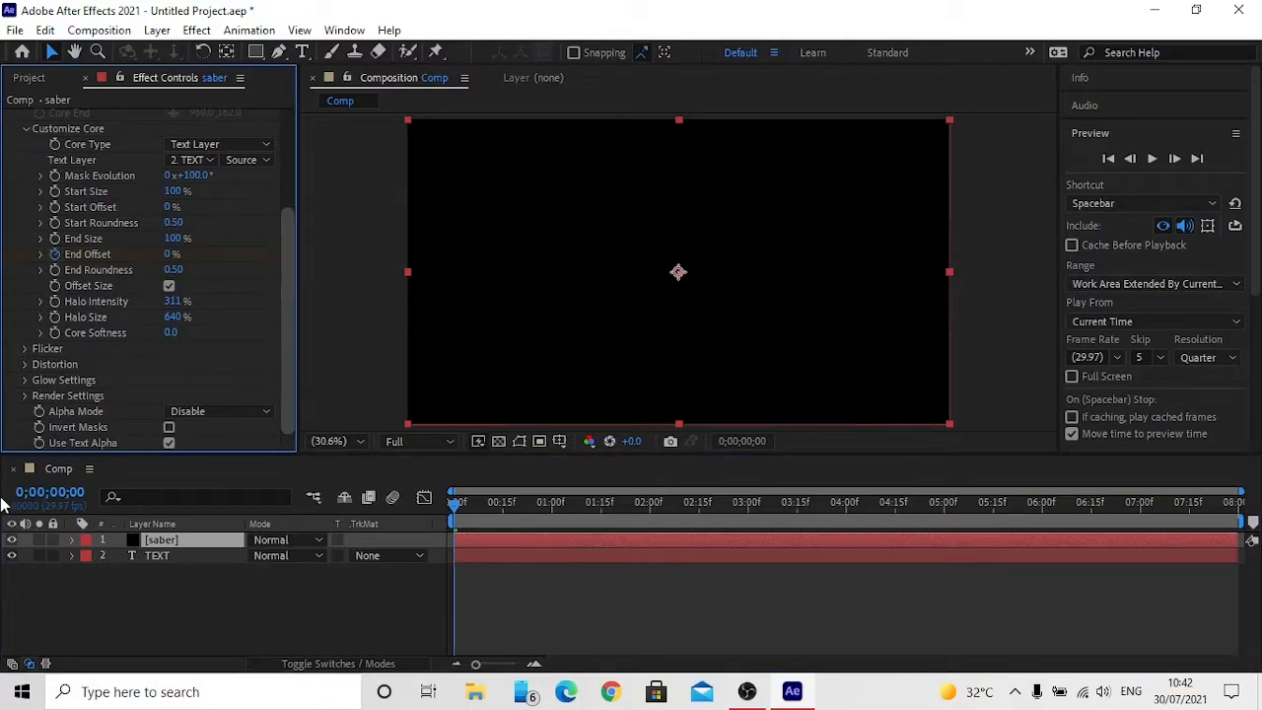
{"action": "left_click", "coordinate": [26, 396]}
{"action": "scroll", "coordinate": [25, 402], "scroll_direction": "down", "scroll_amount": 2}
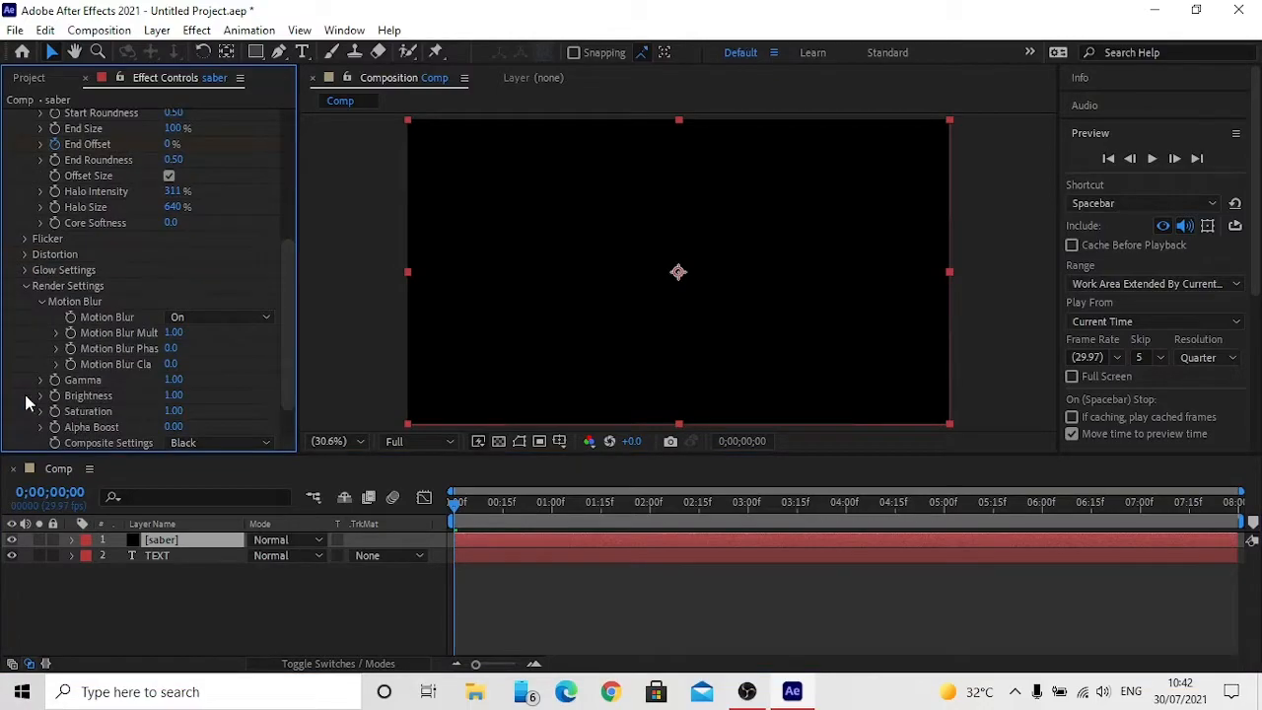
{"action": "scroll", "coordinate": [290, 394], "scroll_direction": "down", "scroll_amount": 2}
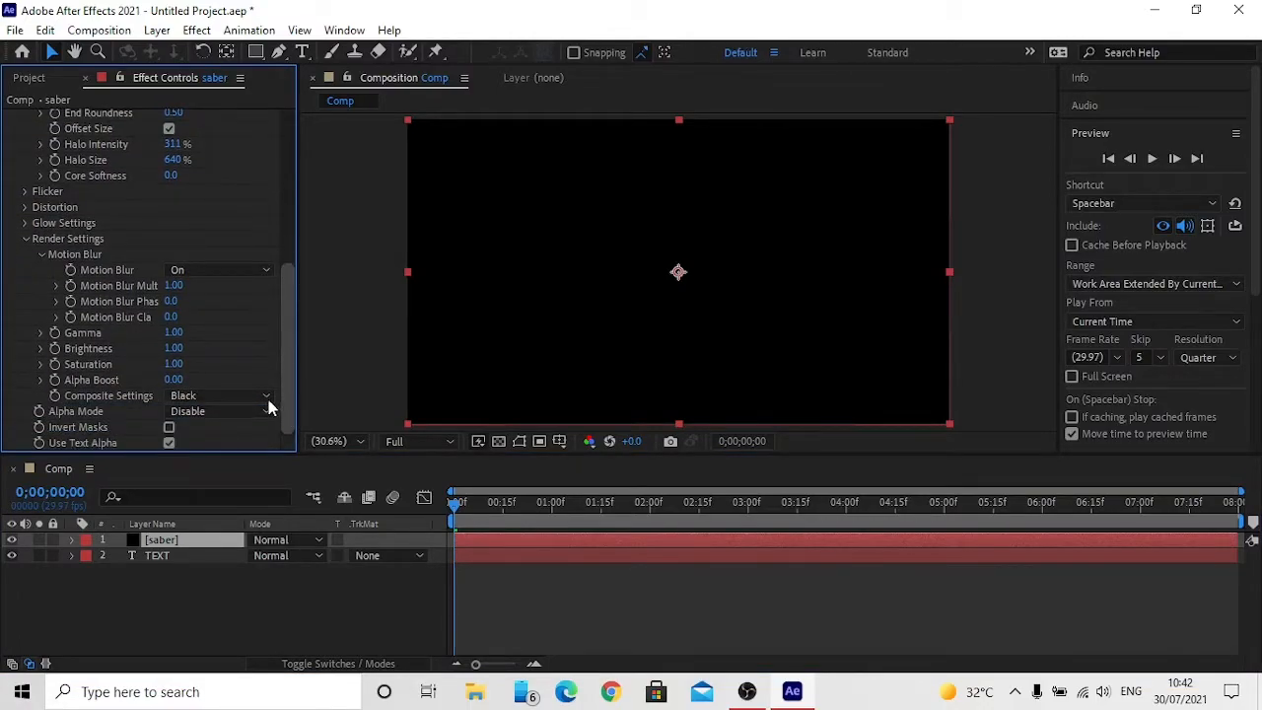
{"action": "left_click", "coordinate": [247, 397]}
{"action": "left_click", "coordinate": [247, 415]}
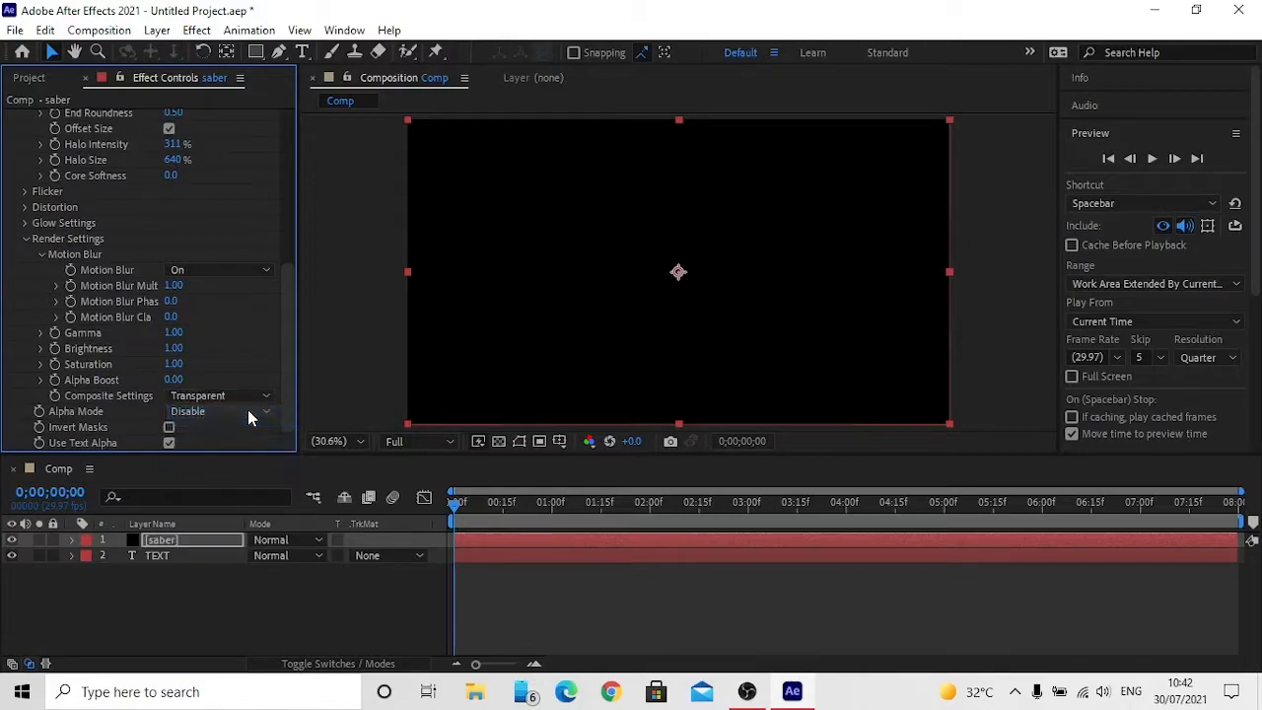
Step: Preview the fire outline over the white text, stop playback, and return the playhead to the start
{"action": "left_click", "coordinate": [1152, 159]}
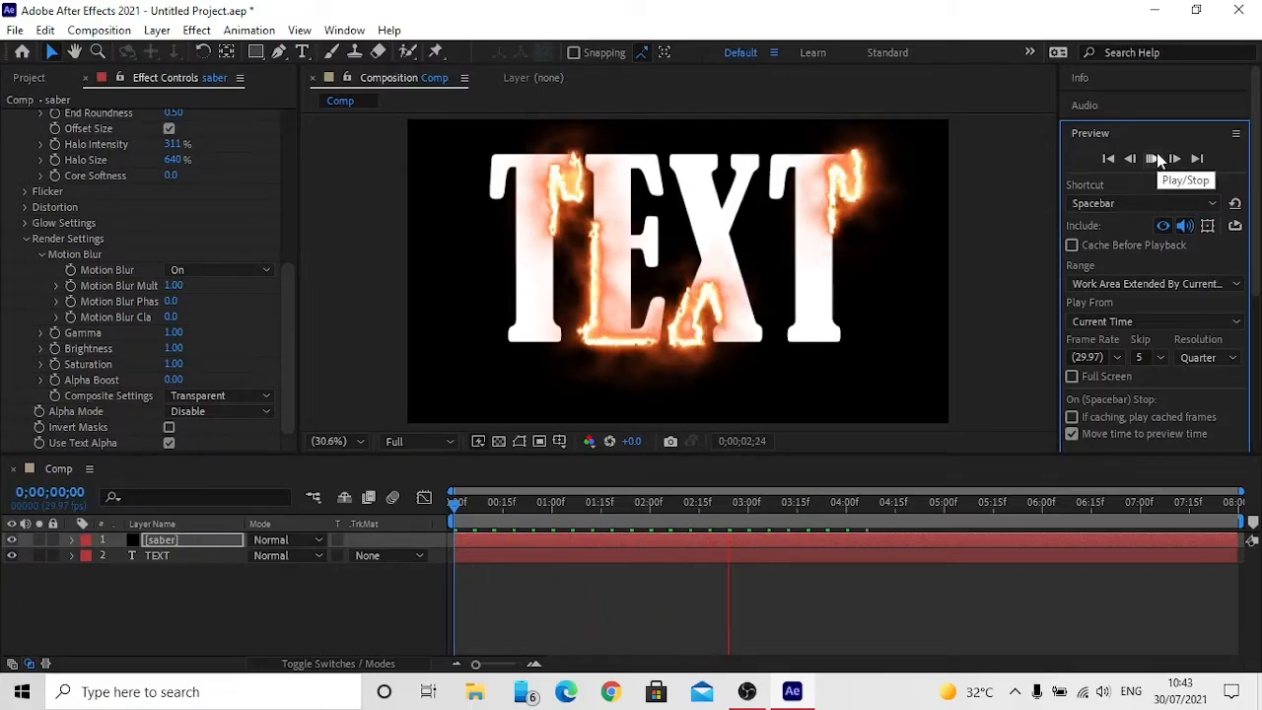
{"action": "left_click", "coordinate": [1152, 159]}
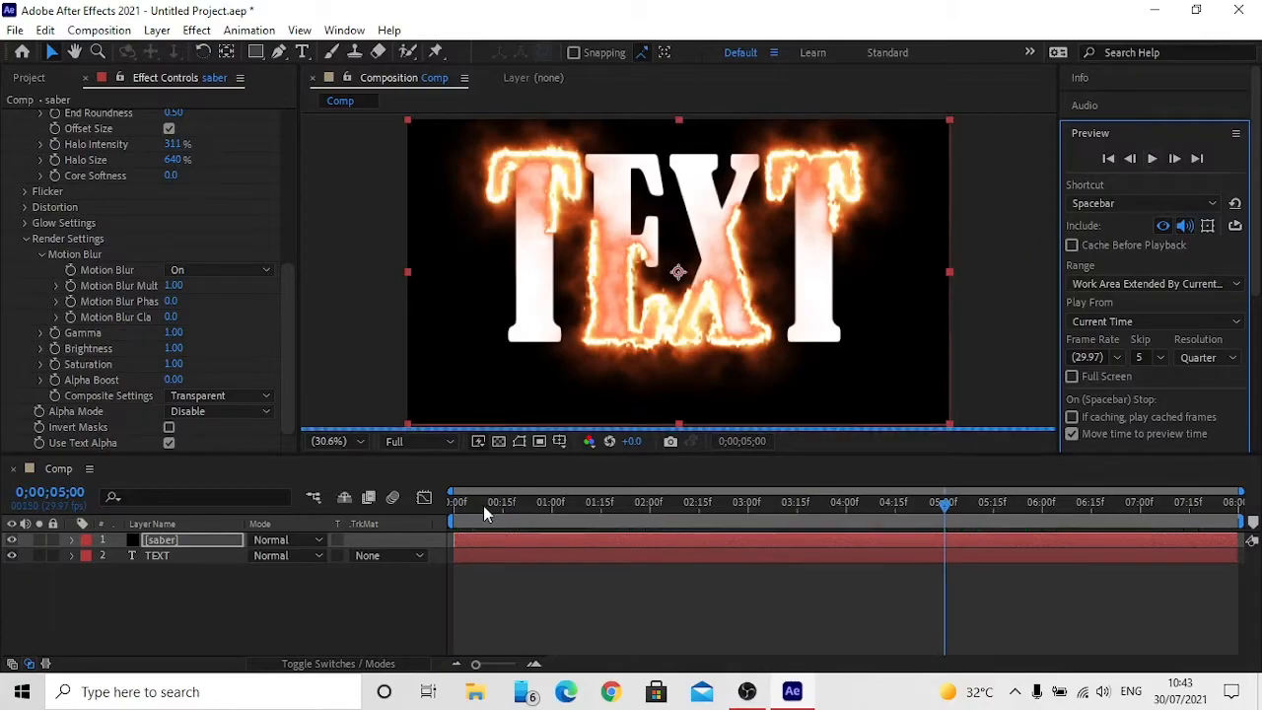
{"action": "left_click_drag", "start_coordinate": [479, 502], "coordinate": [428, 508]}
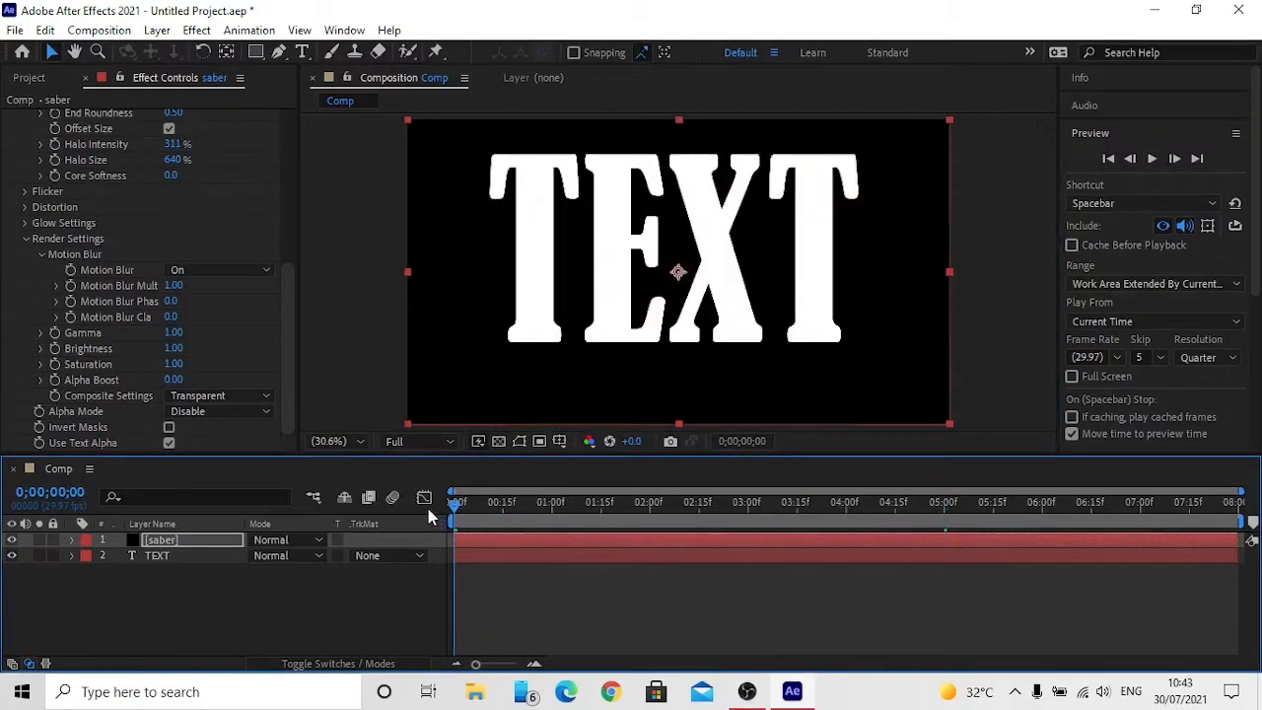
Step: Duplicate the saber layer and change the upper copy's Saber preset to Electric
{"action": "left_click", "coordinate": [248, 602]}
{"action": "left_click", "coordinate": [186, 541]}
{"action": "key", "text": "ctrl+d"}
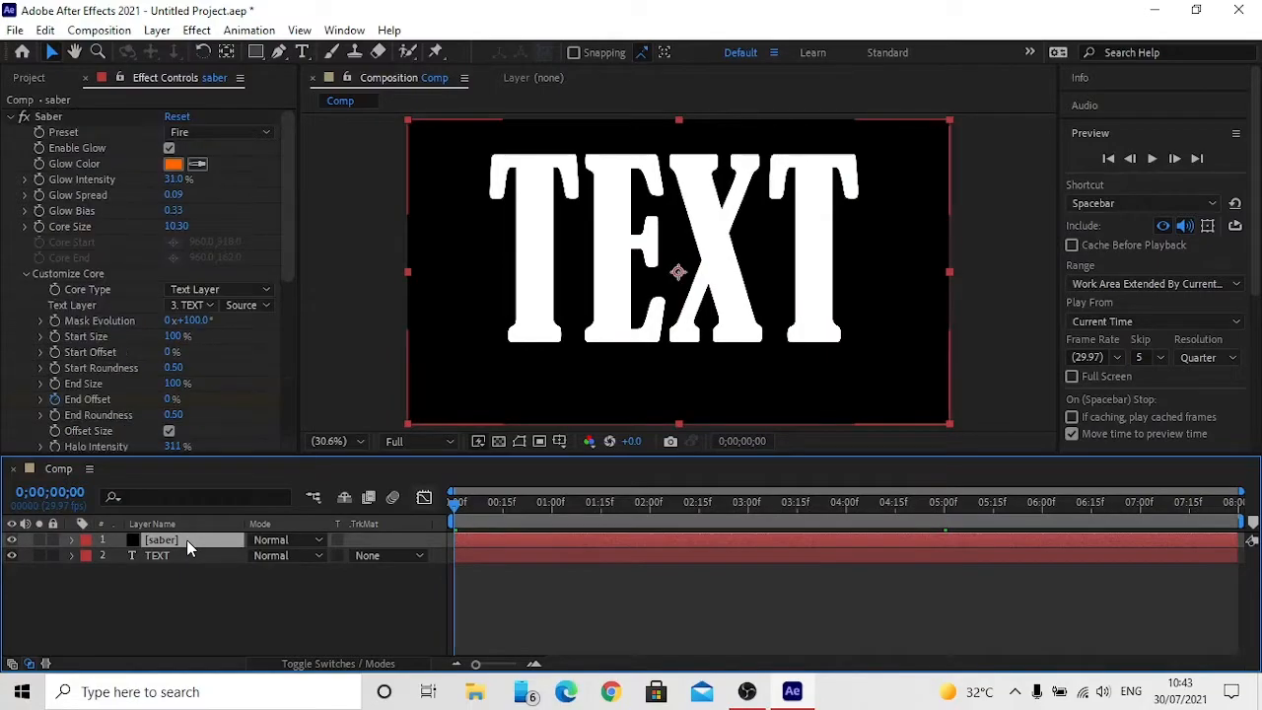
{"action": "left_click", "coordinate": [225, 637]}
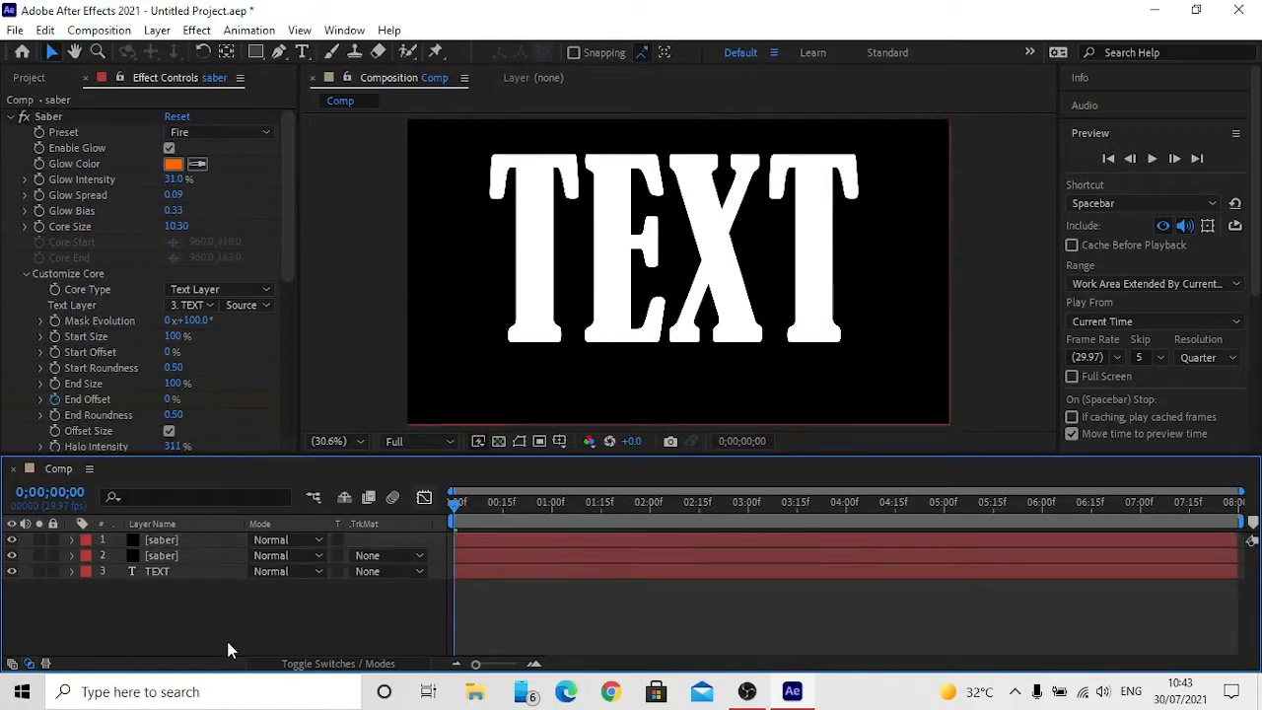
{"action": "left_click", "coordinate": [207, 539]}
{"action": "left_click", "coordinate": [255, 132]}
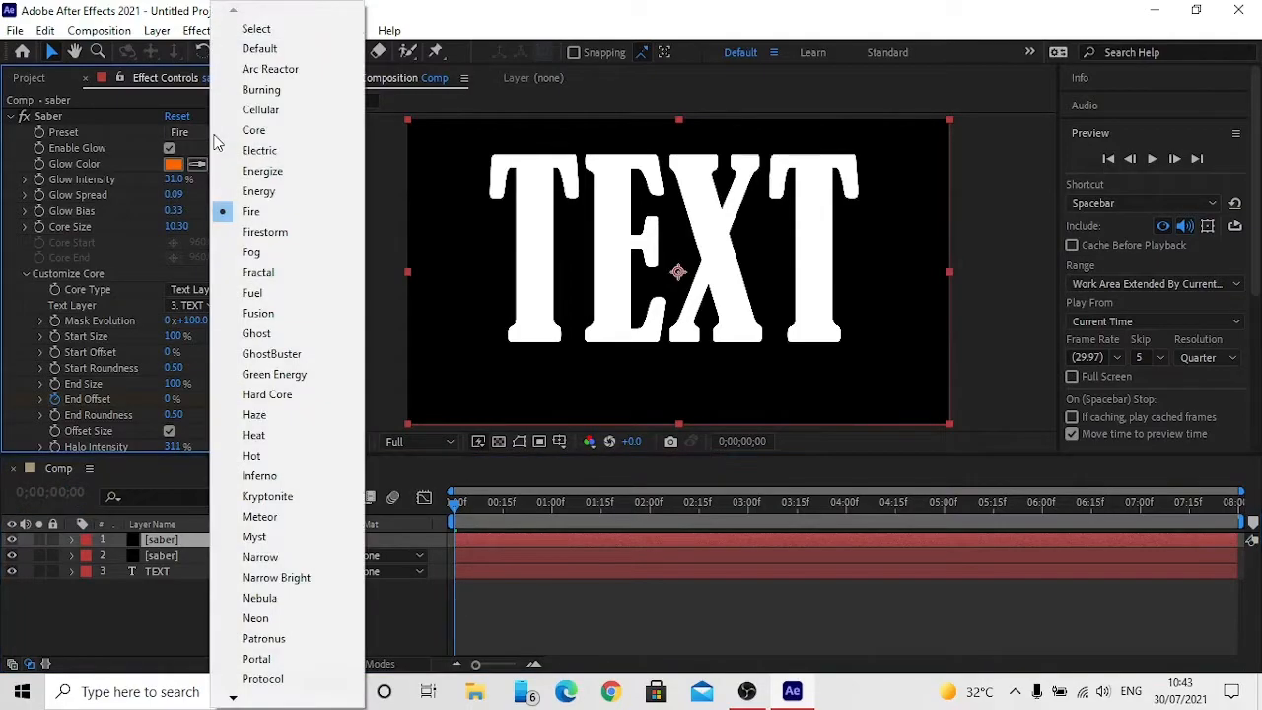
{"action": "left_click", "coordinate": [249, 153]}
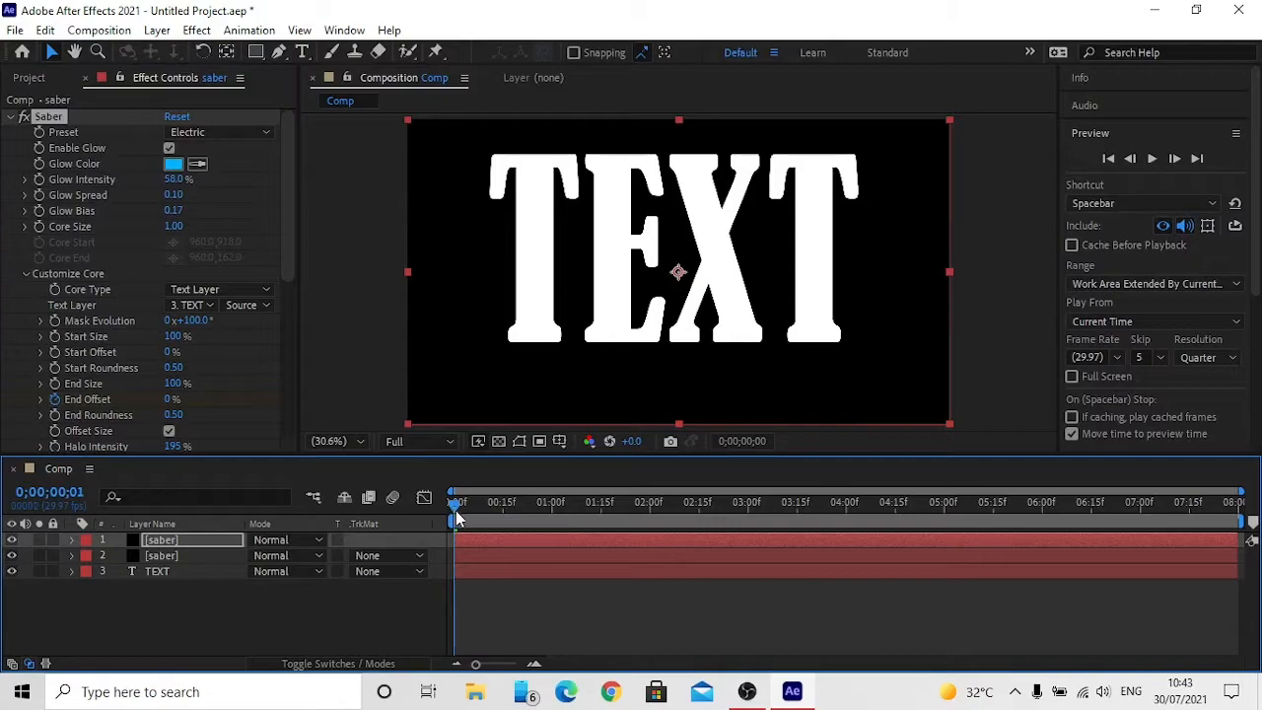
Step: Preview the combined electric and fire outlines from the start of the composition, and stop playback
{"action": "key", "text": "space"}
{"action": "key", "text": "space"}
{"action": "left_click", "coordinate": [1152, 159]}
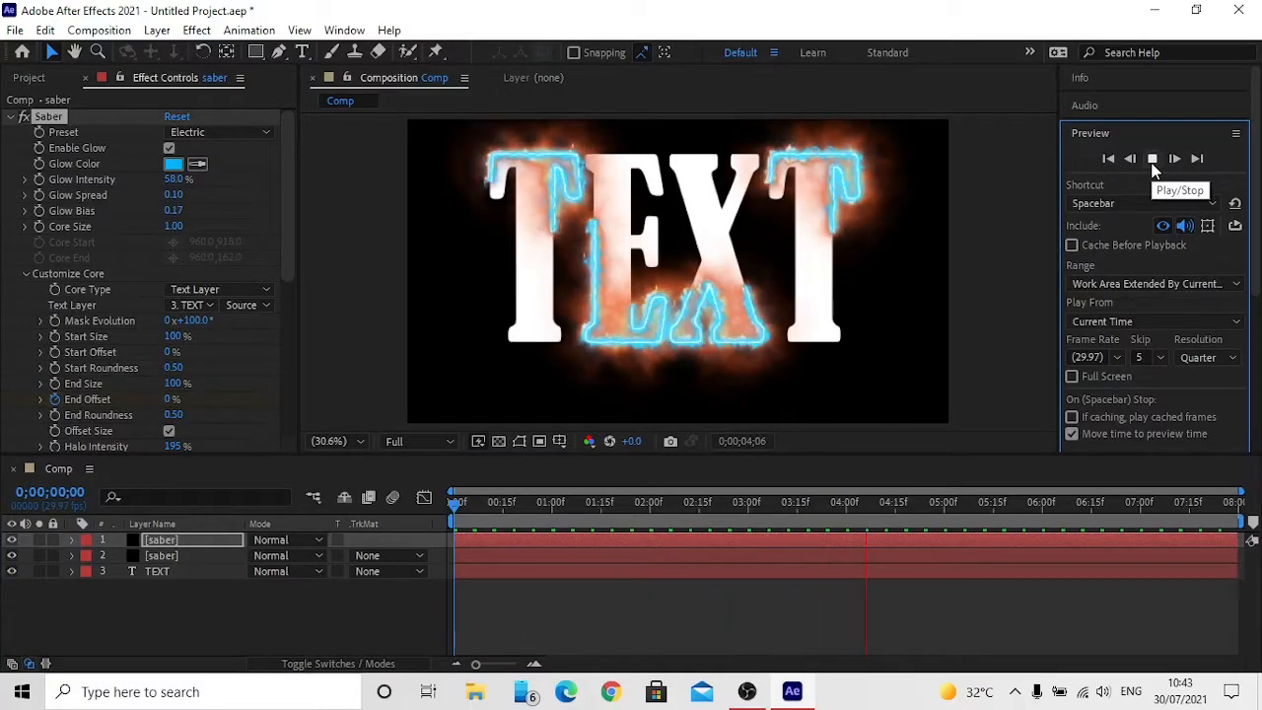
{"action": "left_click", "coordinate": [1151, 158]}
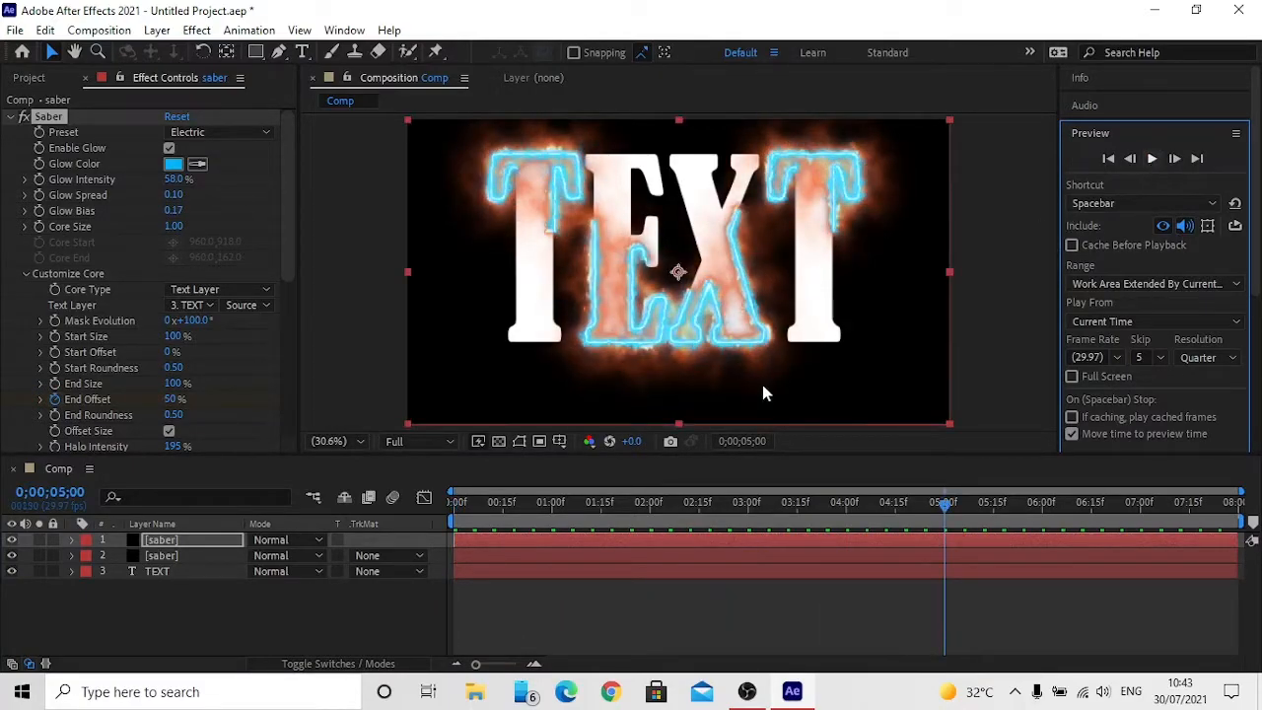
Step: Keyframe the upper saber layer's Start Offset from 0% at the start of the composition to 100% at 0;00;05;00
{"action": "left_click", "coordinate": [519, 503]}
{"action": "left_click_drag", "start_coordinate": [518, 503], "coordinate": [453, 503]}
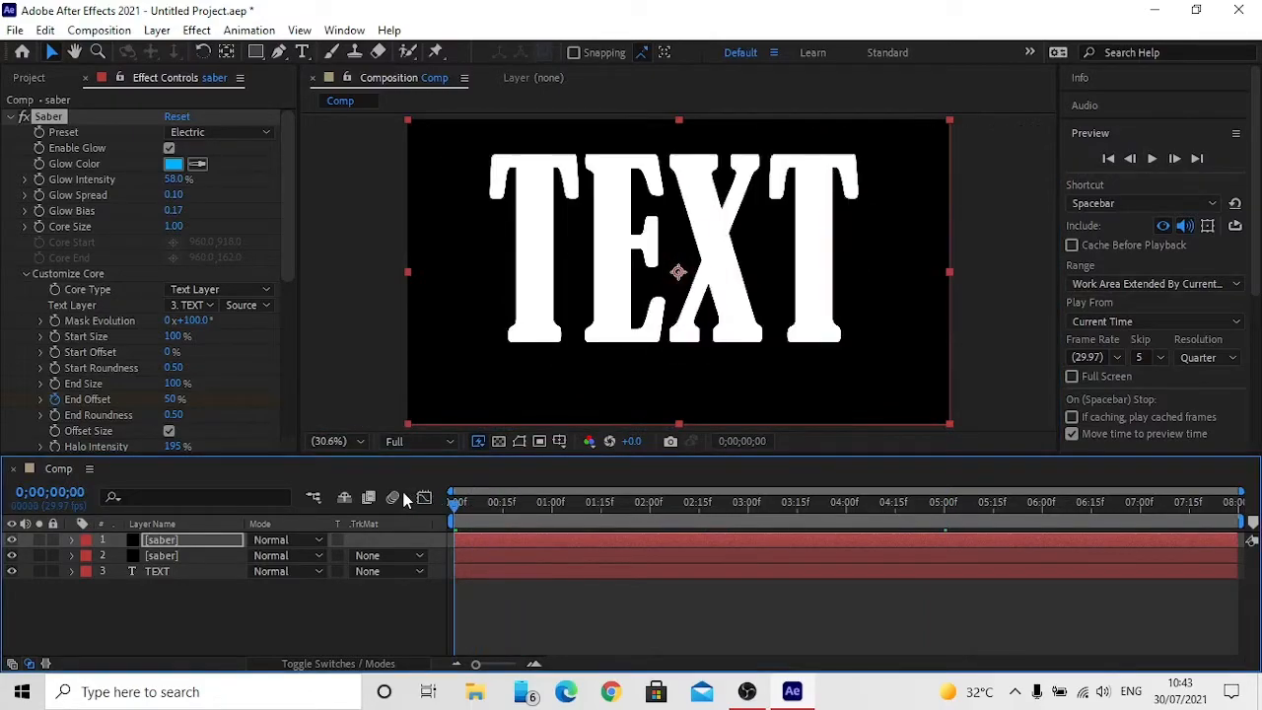
{"action": "left_click_drag", "start_coordinate": [292, 252], "coordinate": [293, 300]}
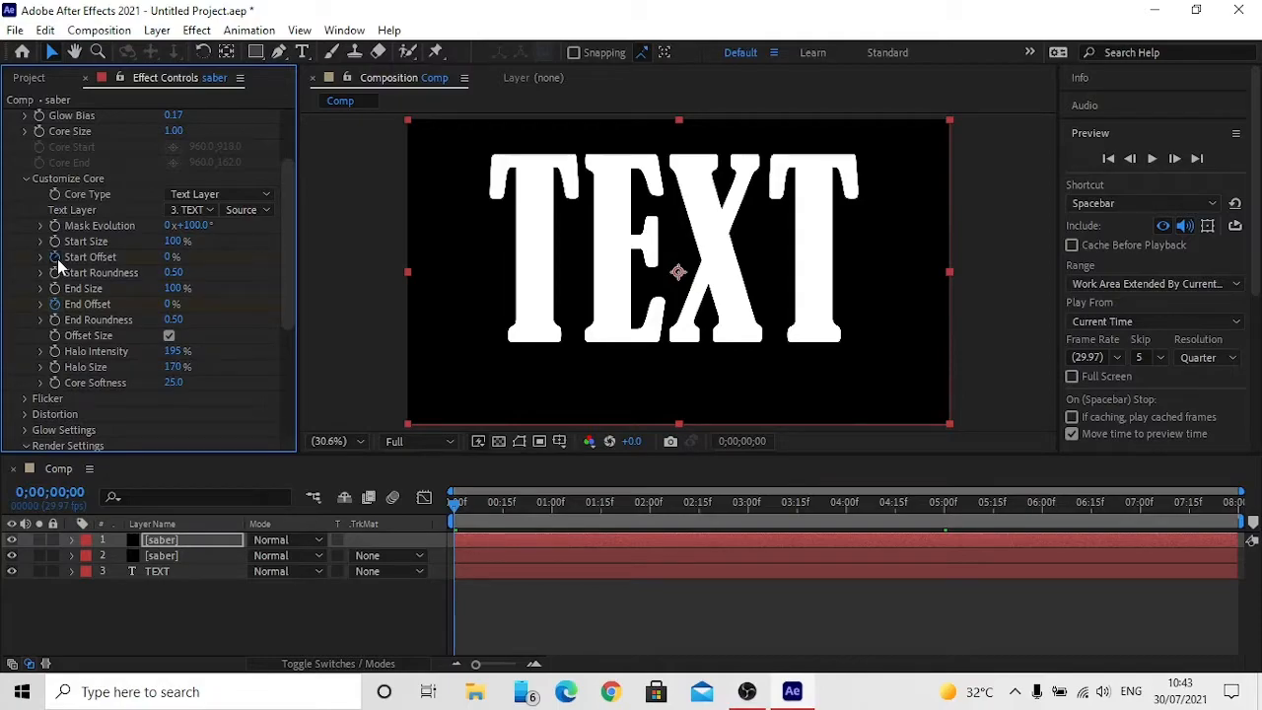
{"action": "key", "text": "space"}
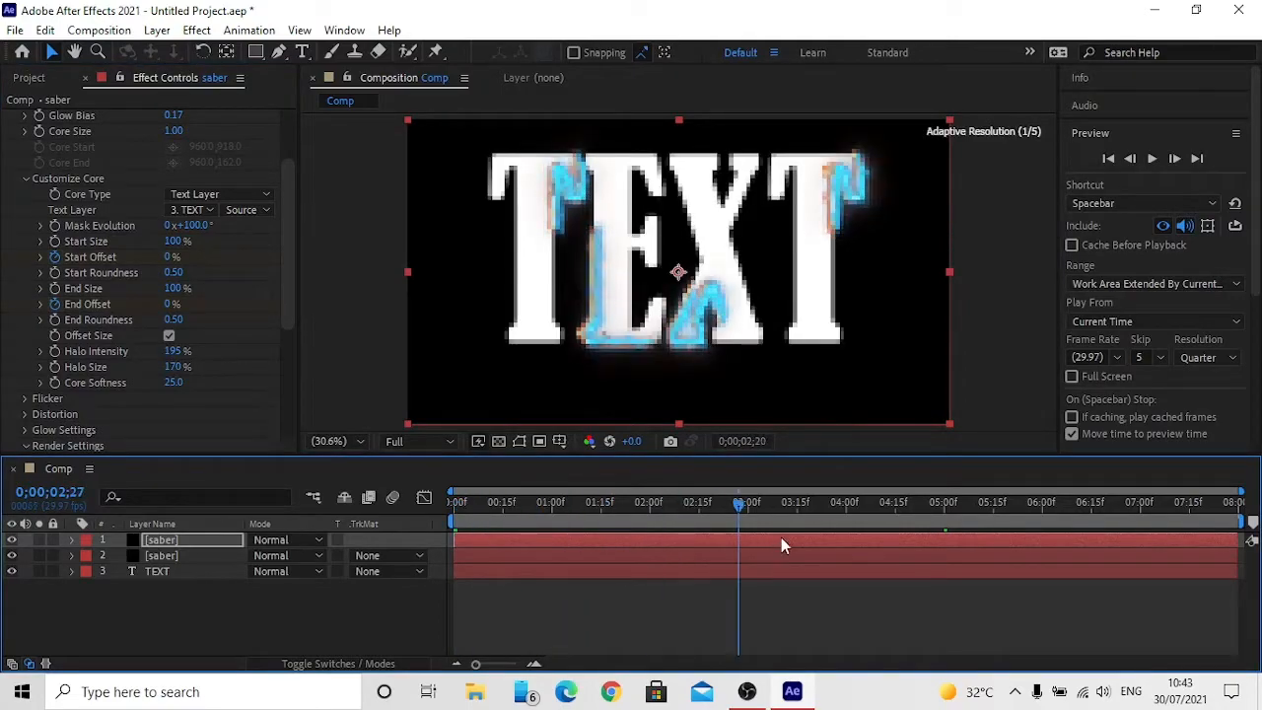
{"action": "left_click", "coordinate": [946, 505]}
{"action": "left_click_drag", "start_coordinate": [947, 515], "coordinate": [944, 514]}
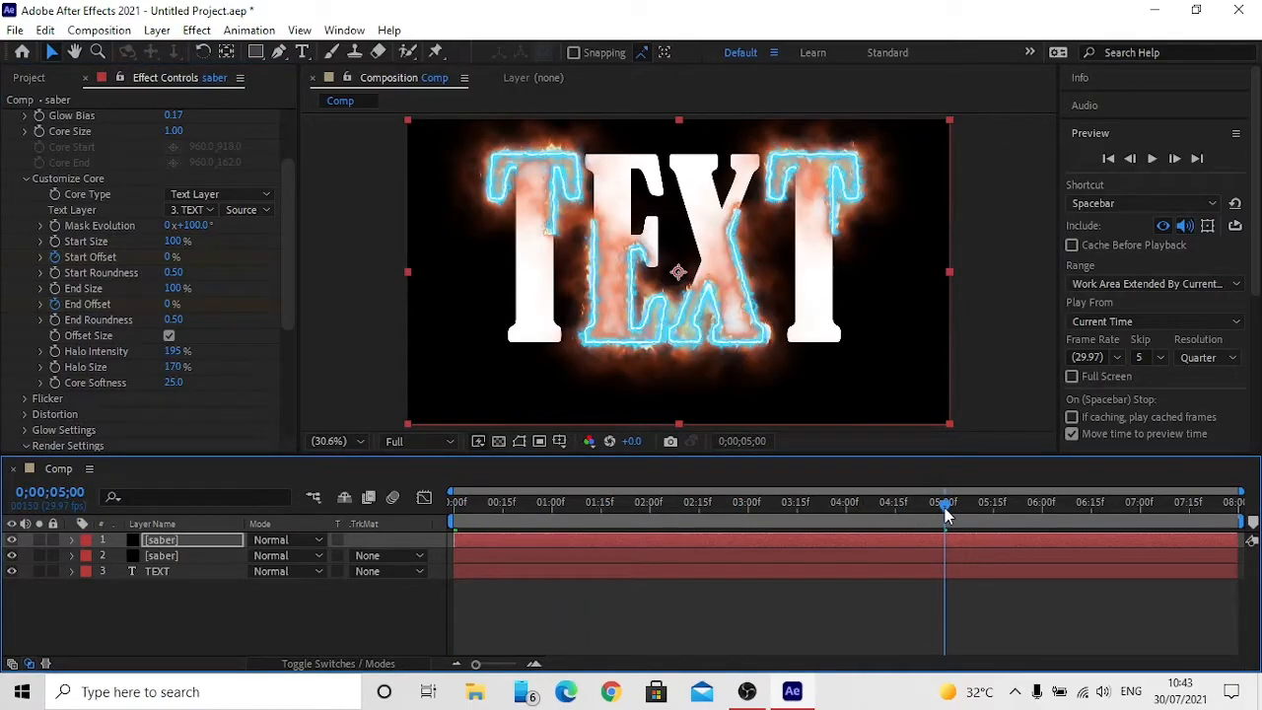
{"action": "left_click", "coordinate": [172, 257]}
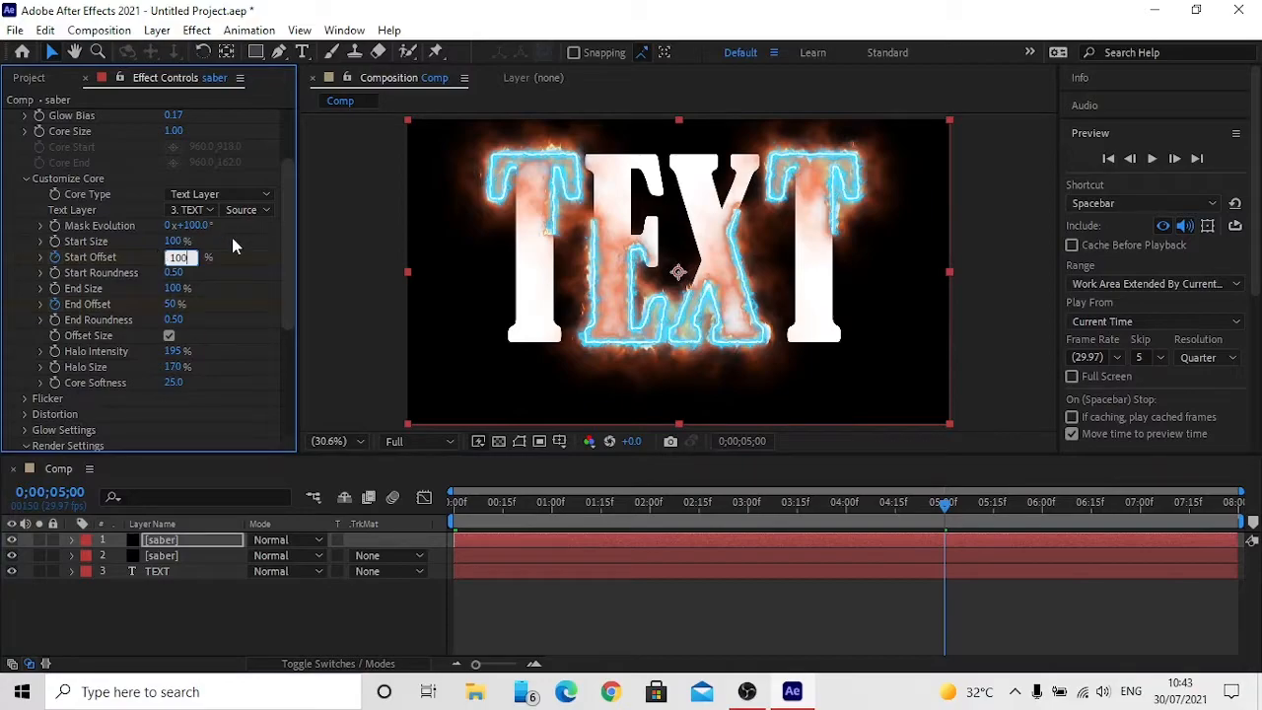
{"action": "type", "text": "100"}
{"action": "key", "text": "Return"}
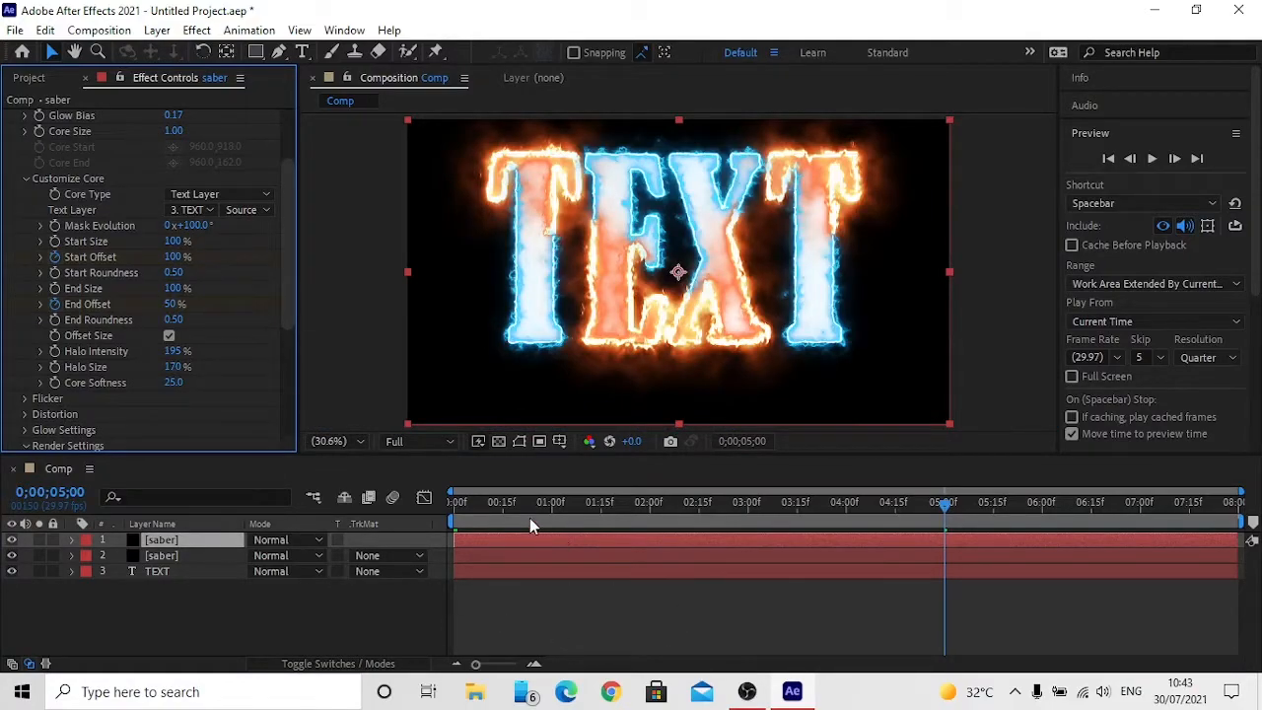
Step: Play the animation from the start to check the electric layer's new Start Offset movement, and stop playback
{"action": "left_click_drag", "start_coordinate": [480, 495], "coordinate": [406, 510]}
{"action": "left_click", "coordinate": [1149, 159]}
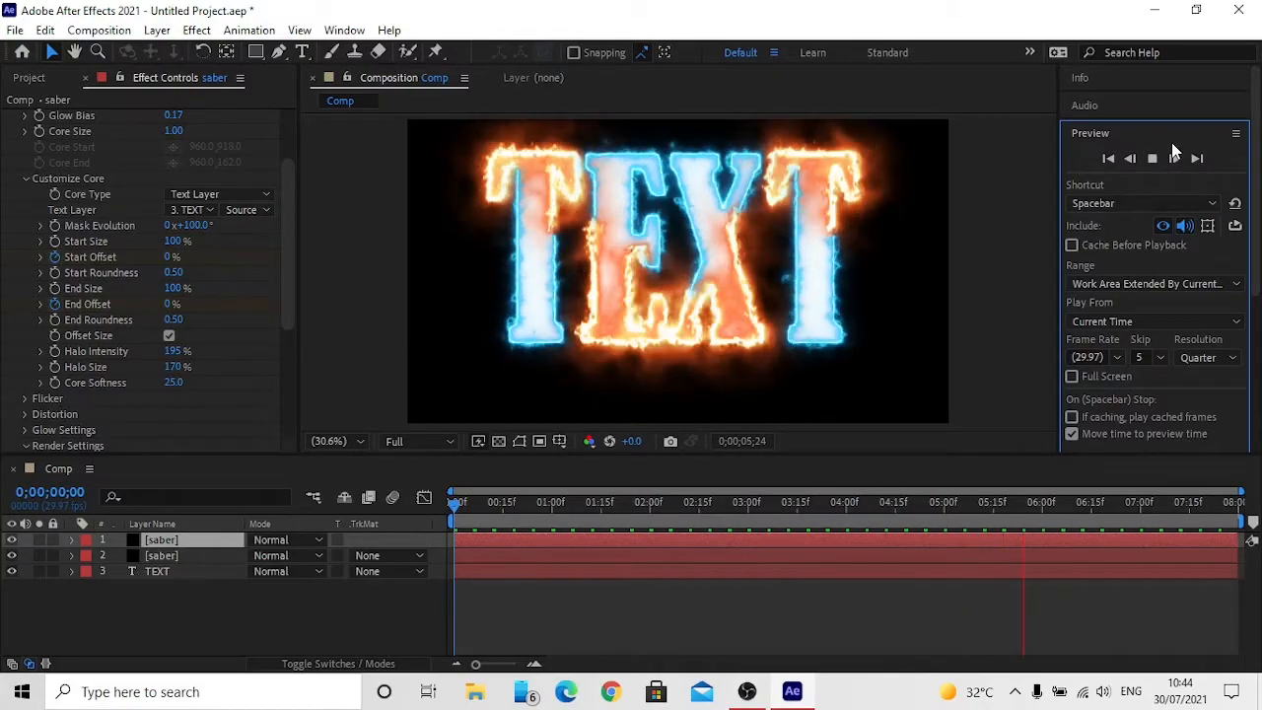
{"action": "left_click", "coordinate": [1171, 141]}
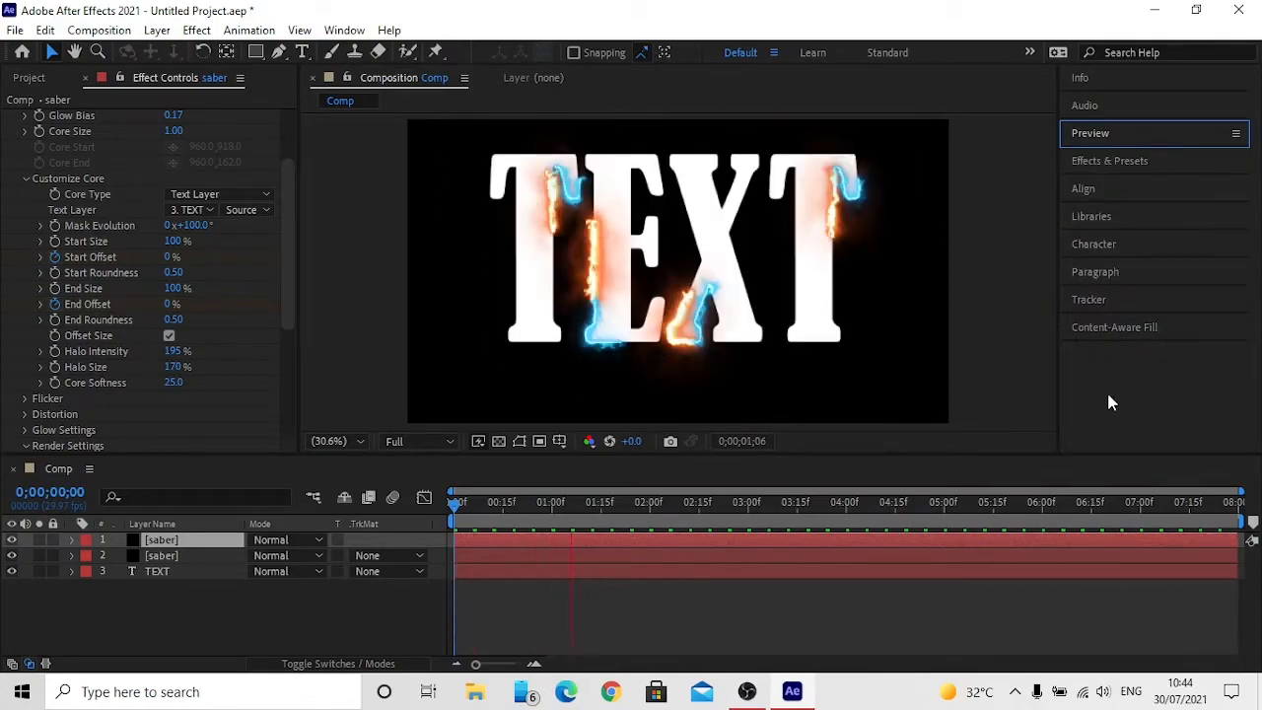
{"action": "left_click", "coordinate": [1104, 133]}
{"action": "left_click", "coordinate": [1150, 157]}
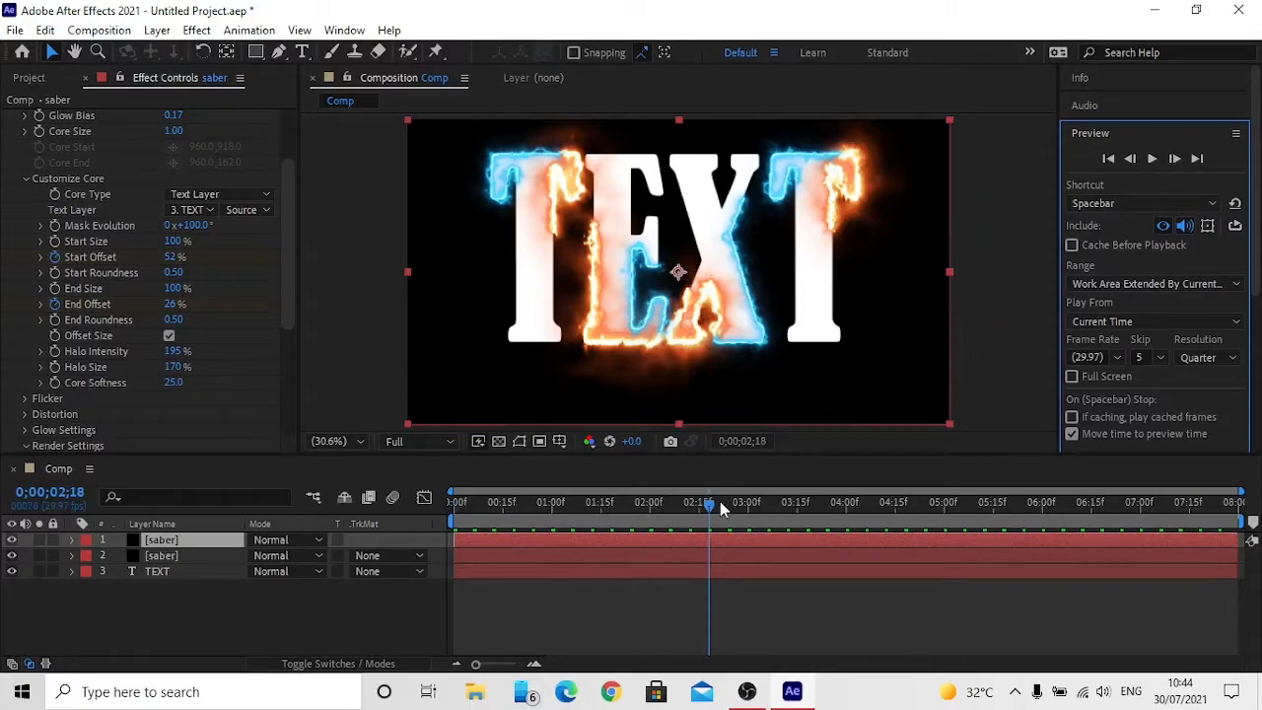
Step: Hide the TEXT layer and preview the two glowing outlines alone from the start of the composition
{"action": "left_click", "coordinate": [572, 543]}
{"action": "key", "text": "Home"}
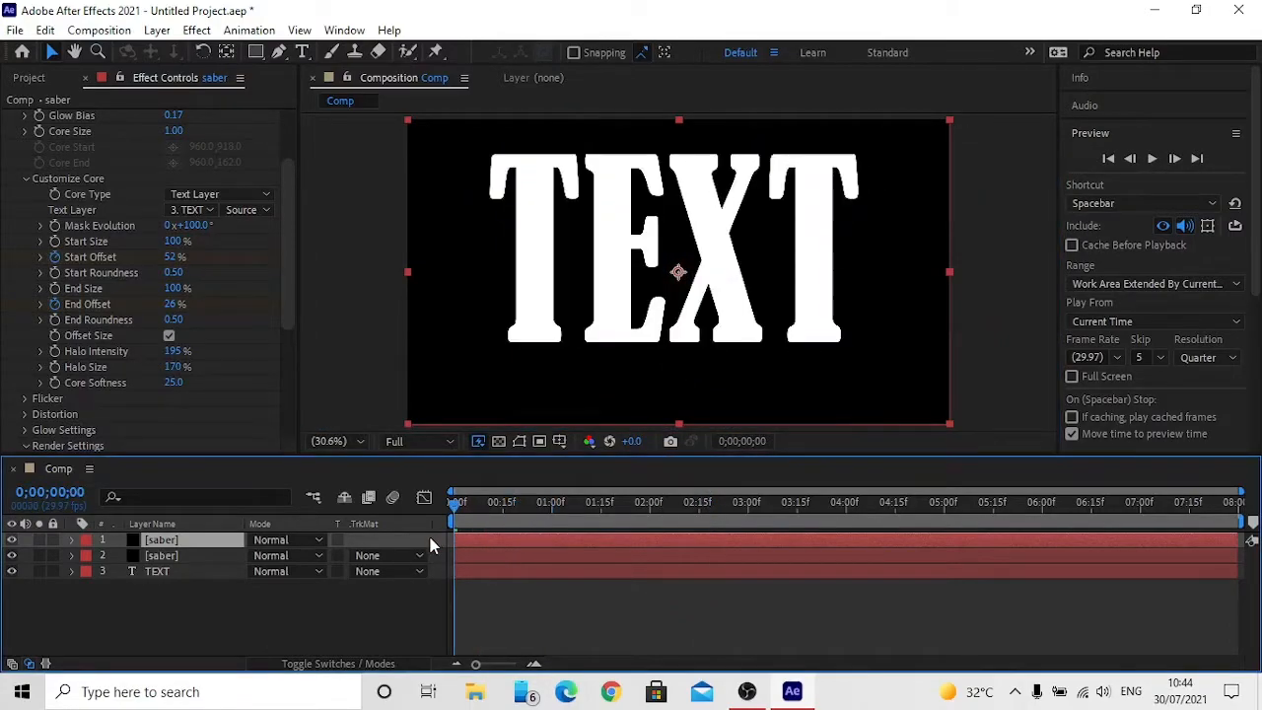
{"action": "left_click", "coordinate": [292, 601]}
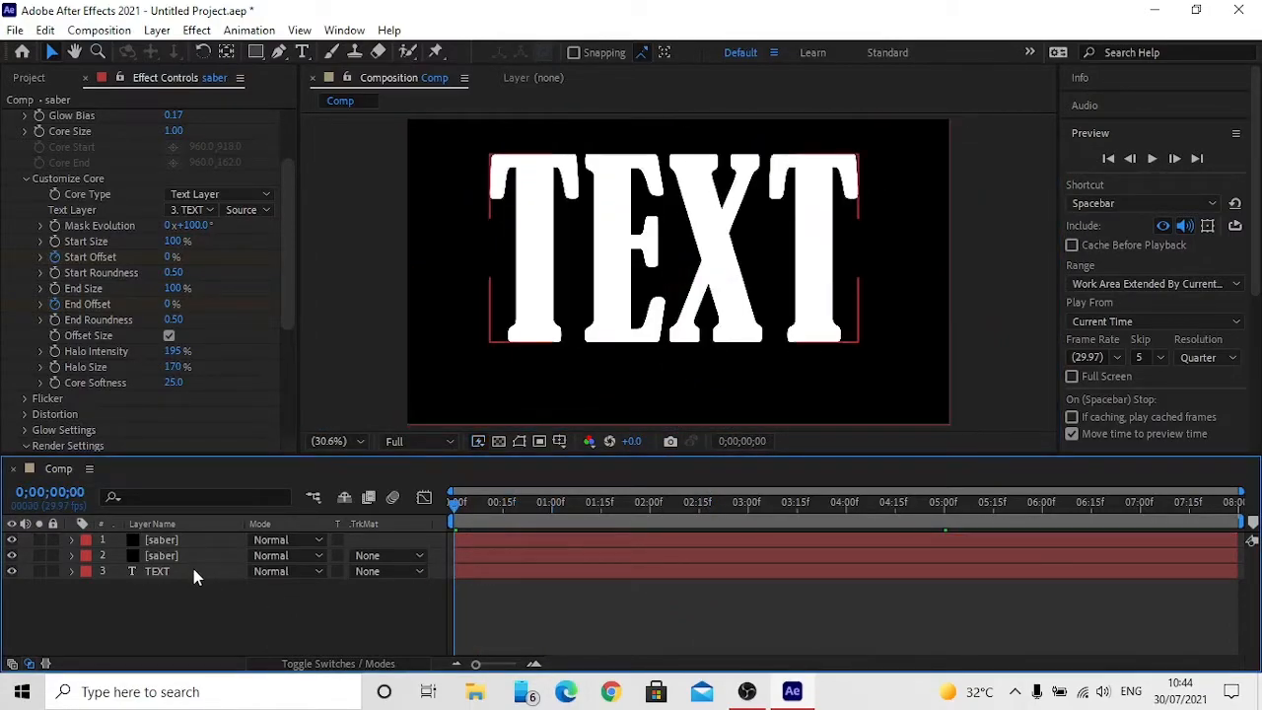
{"action": "left_click", "coordinate": [12, 572]}
{"action": "left_click", "coordinate": [1154, 159]}
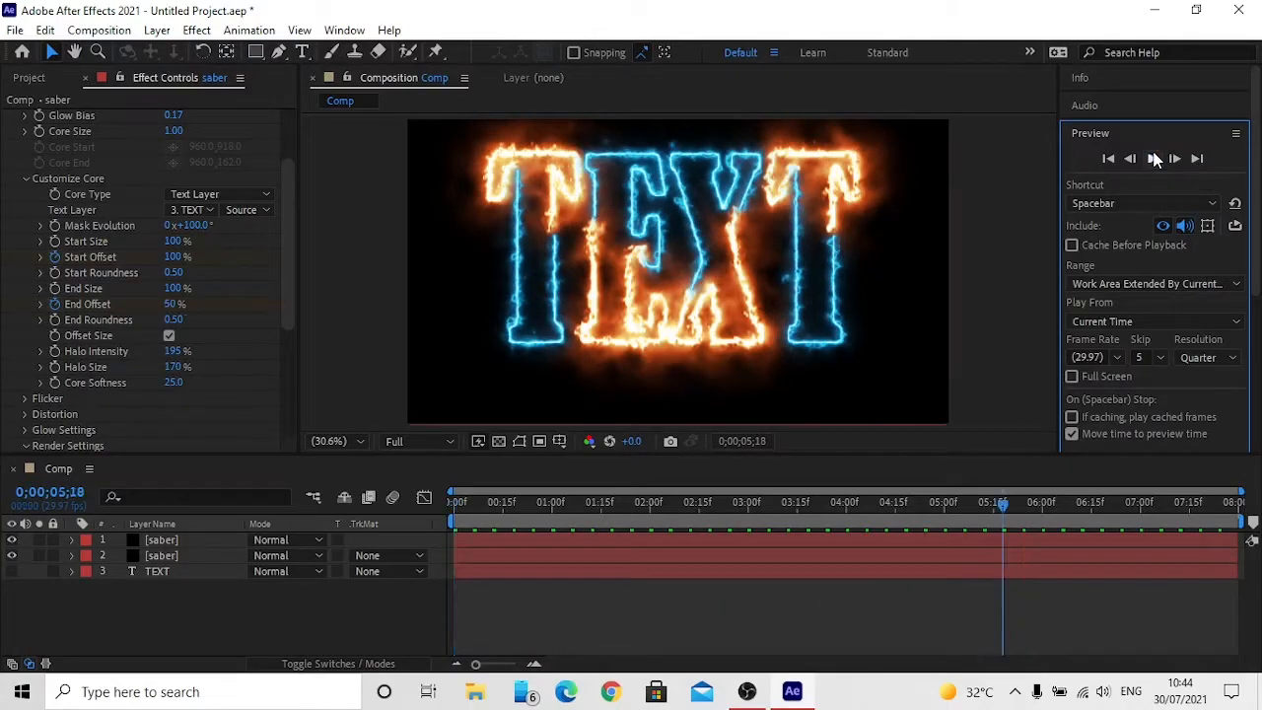
{"action": "left_click", "coordinate": [1154, 159]}
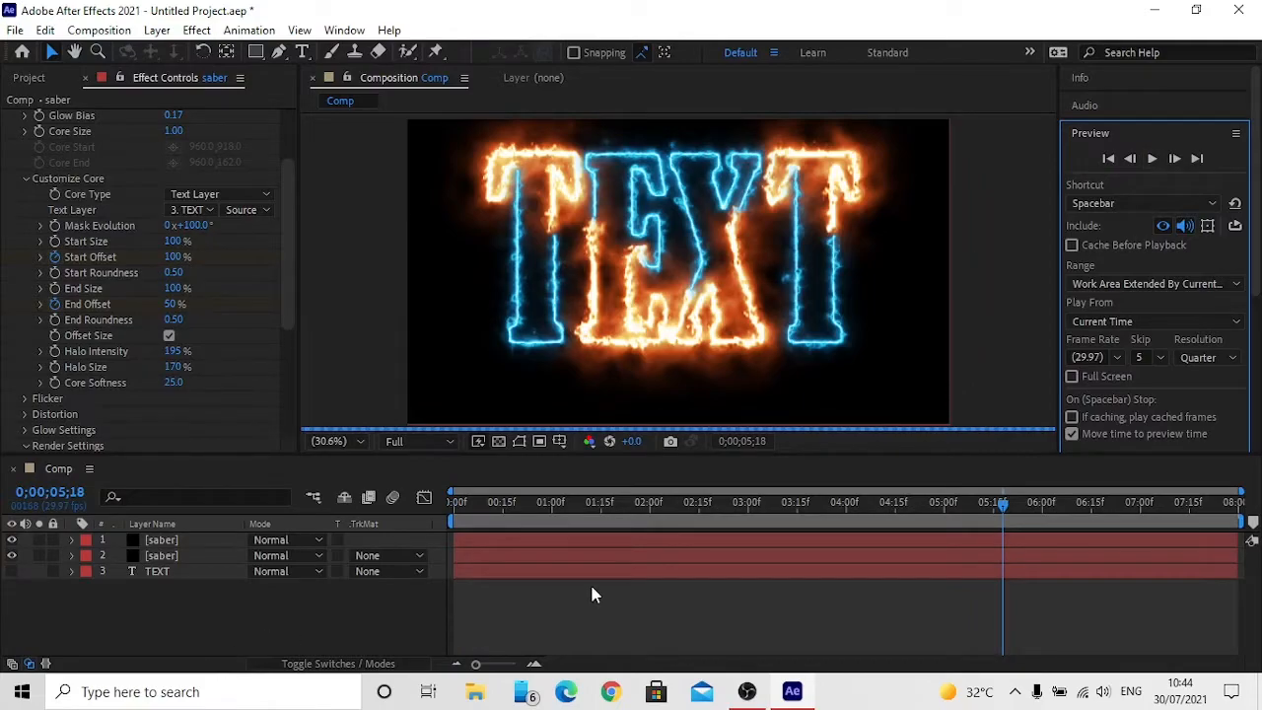
Step: Create a new black 1920 x 1080 px solid layer named ramp, with the playhead at the start
{"action": "left_click_drag", "start_coordinate": [459, 502], "coordinate": [429, 506]}
{"action": "right_click", "coordinate": [296, 619]}
{"action": "mouse_move", "coordinate": [473, 392]}
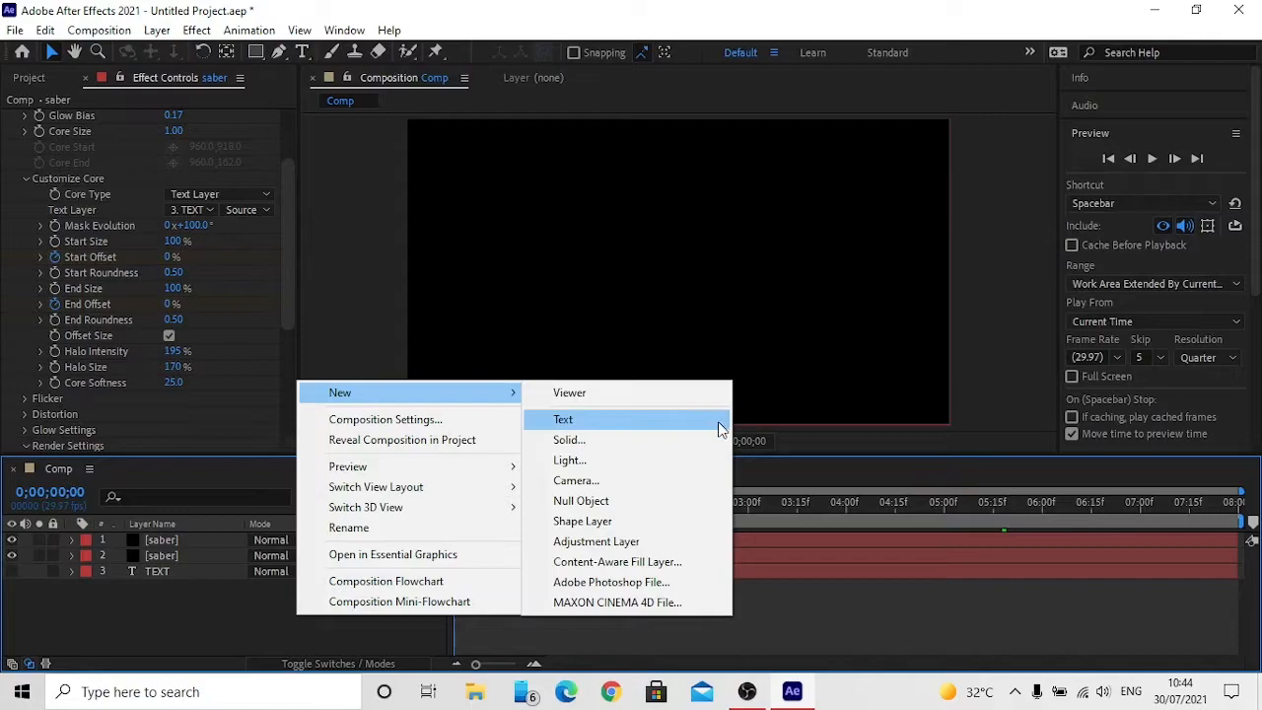
{"action": "left_click", "coordinate": [632, 440]}
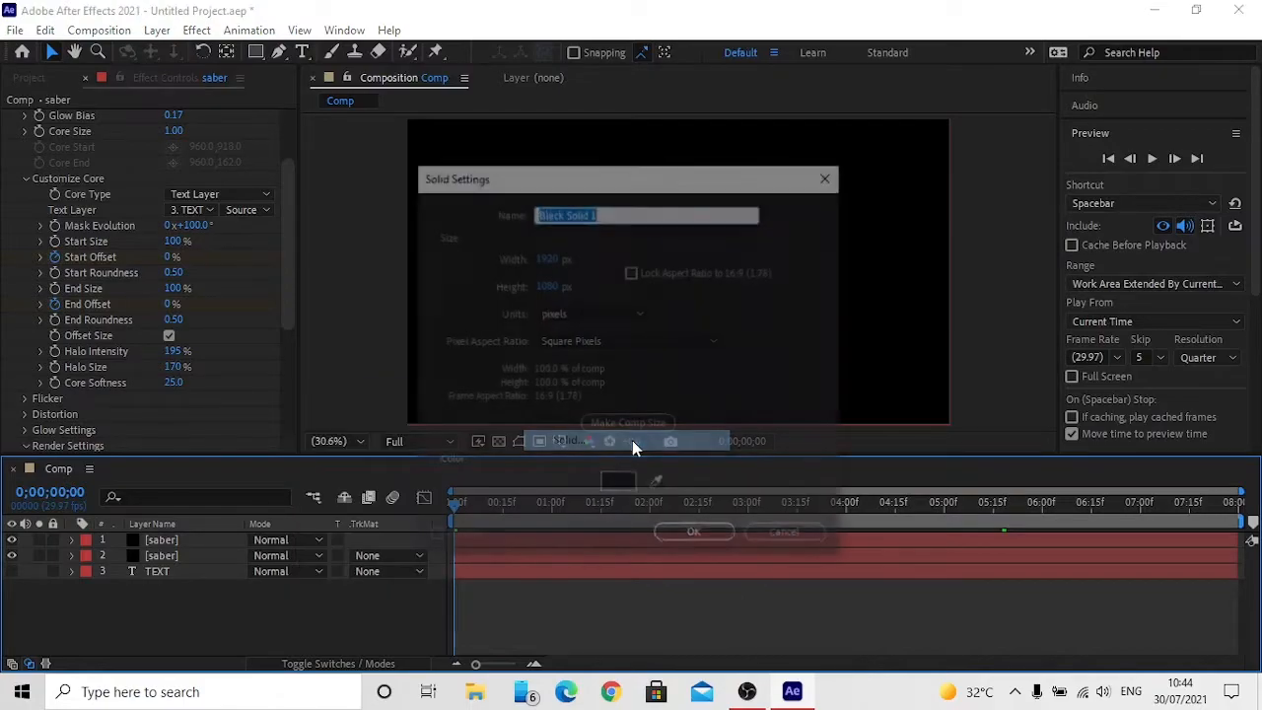
{"action": "key", "text": "BackSpace"}
{"action": "type", "text": "ramp"}
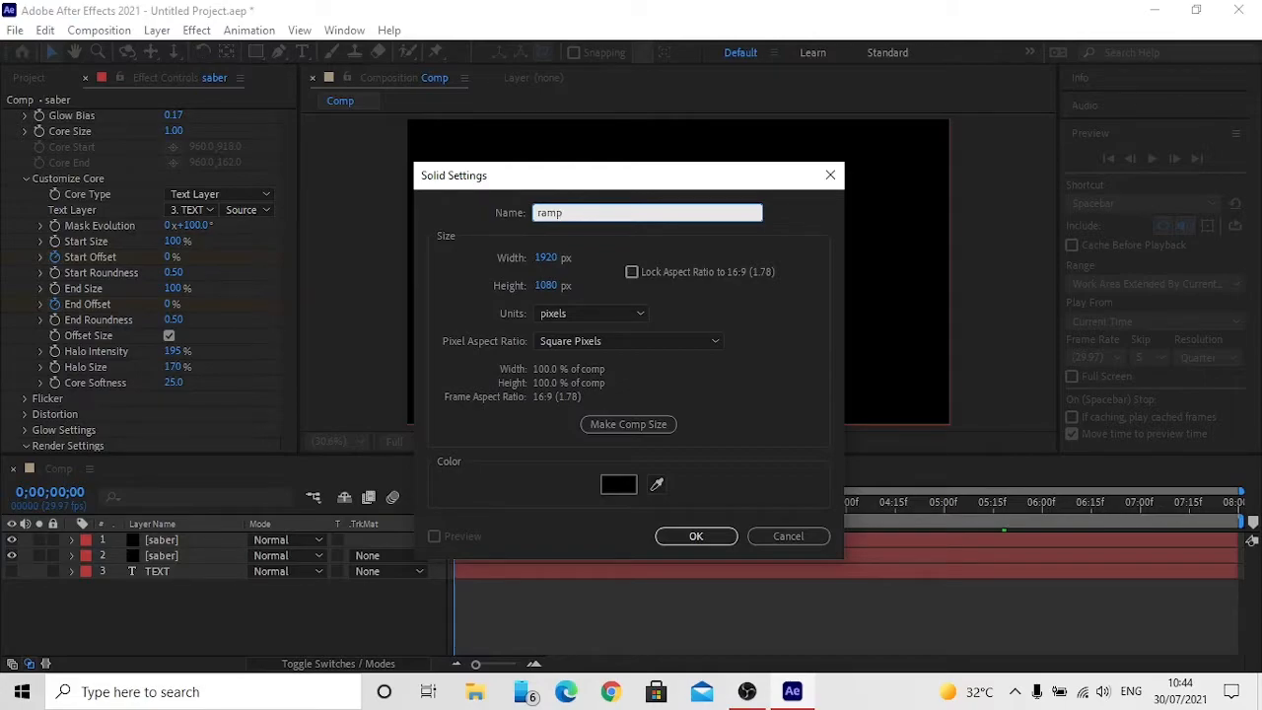
{"action": "left_click", "coordinate": [704, 542]}
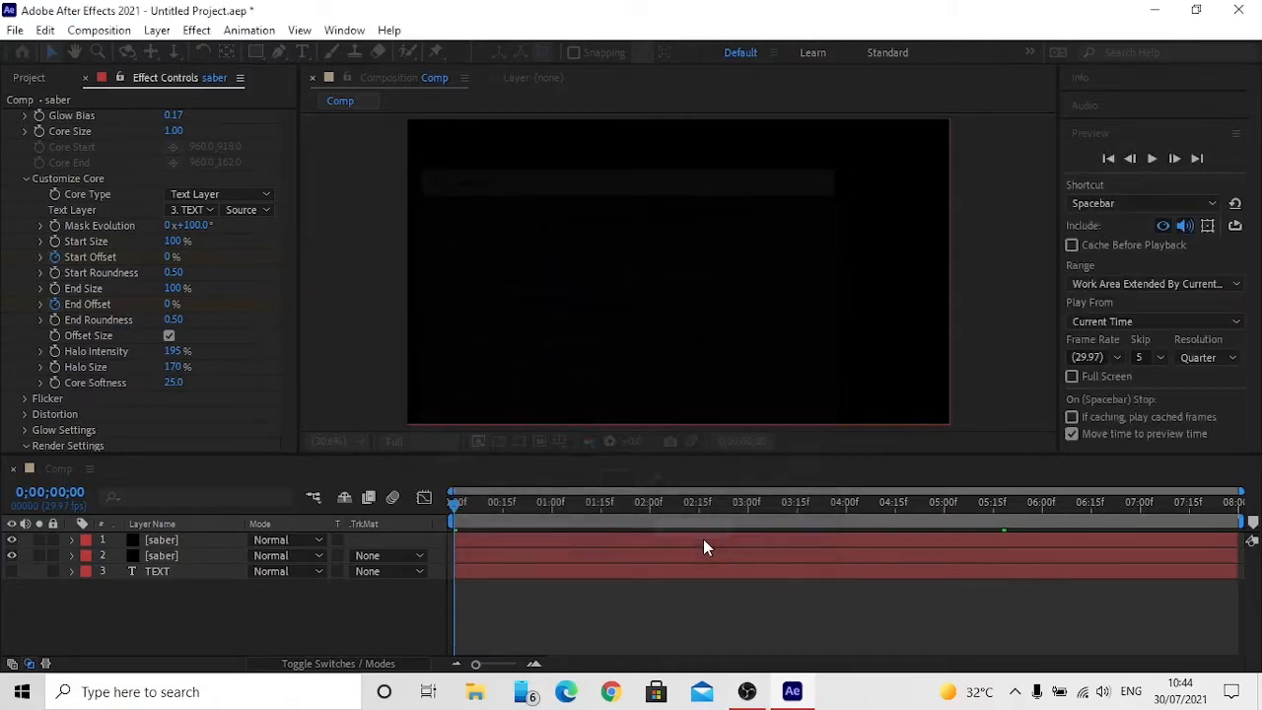
{"action": "left_click", "coordinate": [309, 631]}
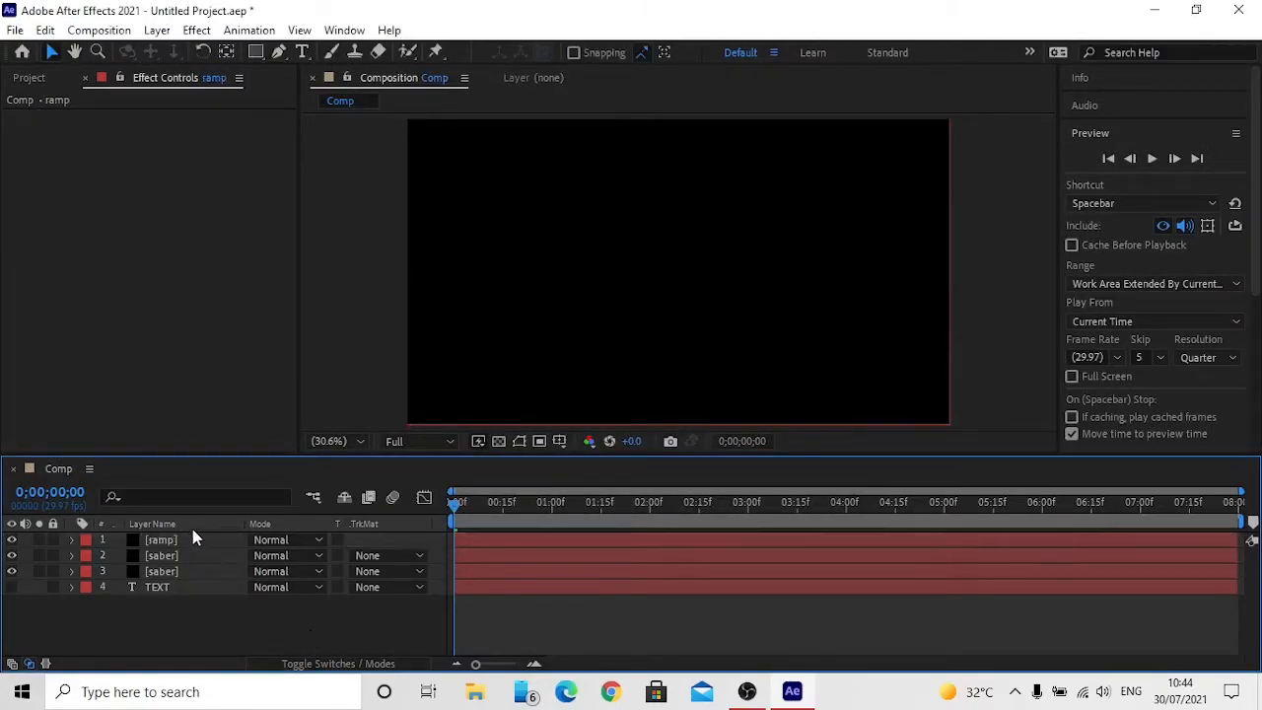
Step: Find the Gradient Ramp effect by searching for ramp and apply it to the ramp layer
{"action": "left_click", "coordinate": [194, 540]}
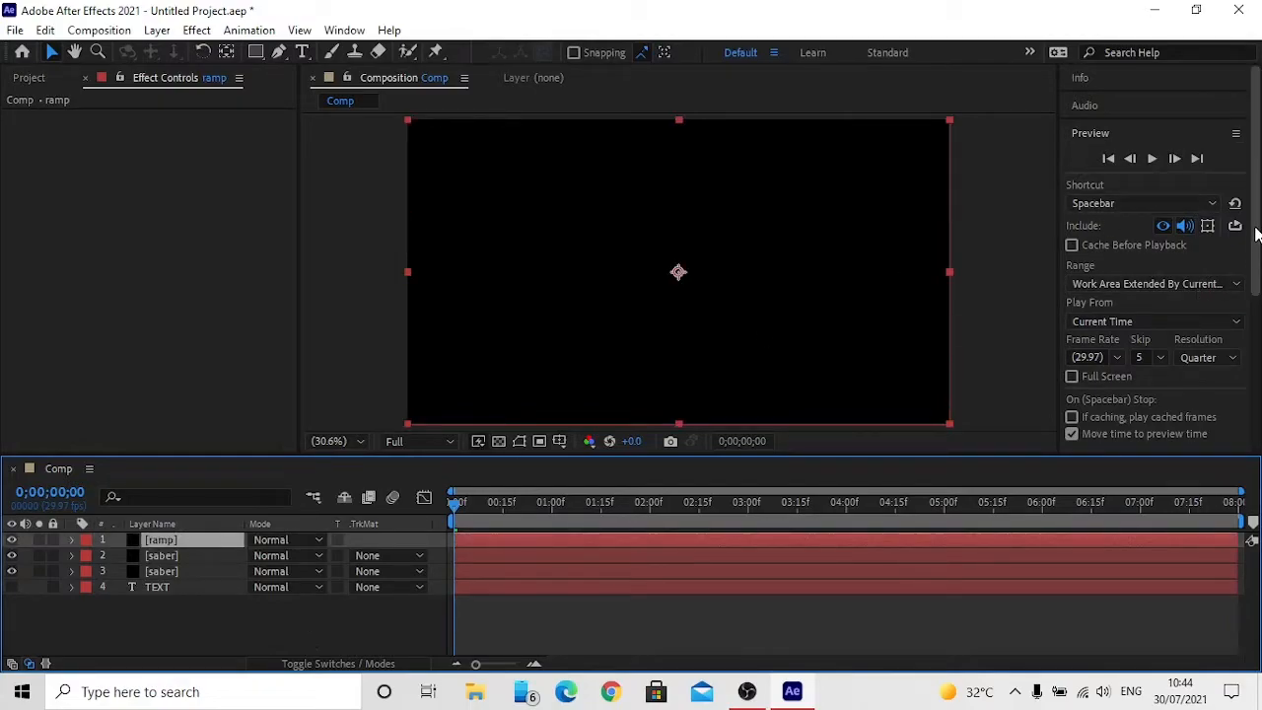
{"action": "scroll", "coordinate": [1254, 220], "scroll_direction": "down", "scroll_amount": 5}
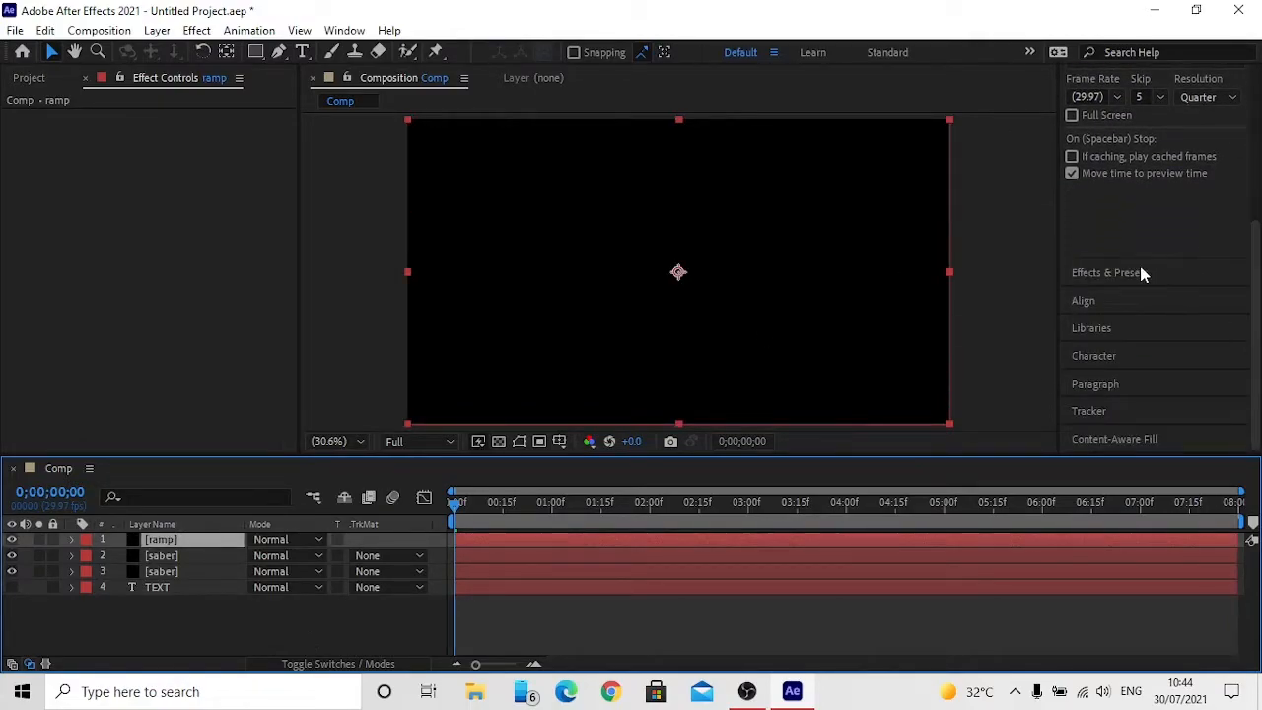
{"action": "left_click", "coordinate": [1141, 273]}
{"action": "left_click", "coordinate": [1160, 180]}
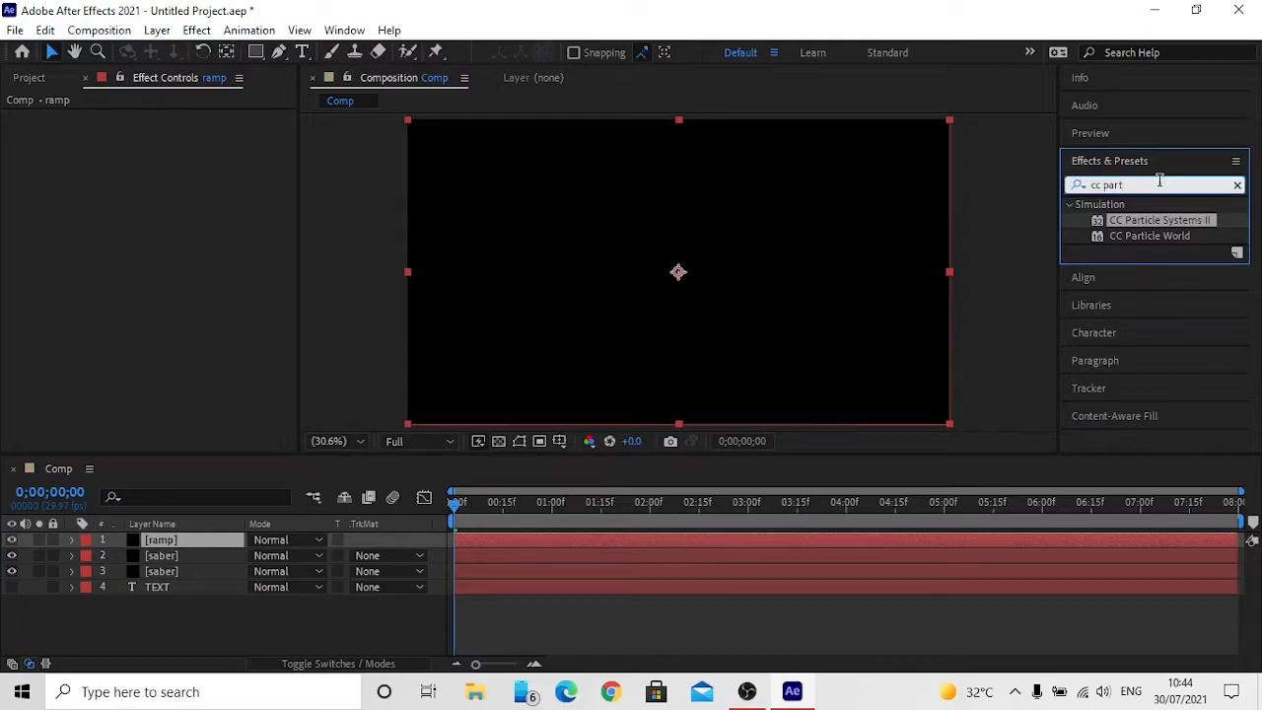
{"action": "key", "text": "BackSpace"}
{"action": "key", "text": "BackSpace"}
{"action": "key", "text": "BackSpace"}
{"action": "key", "text": "BackSpace"}
{"action": "key", "text": "BackSpace"}
{"action": "key", "text": "BackSpace"}
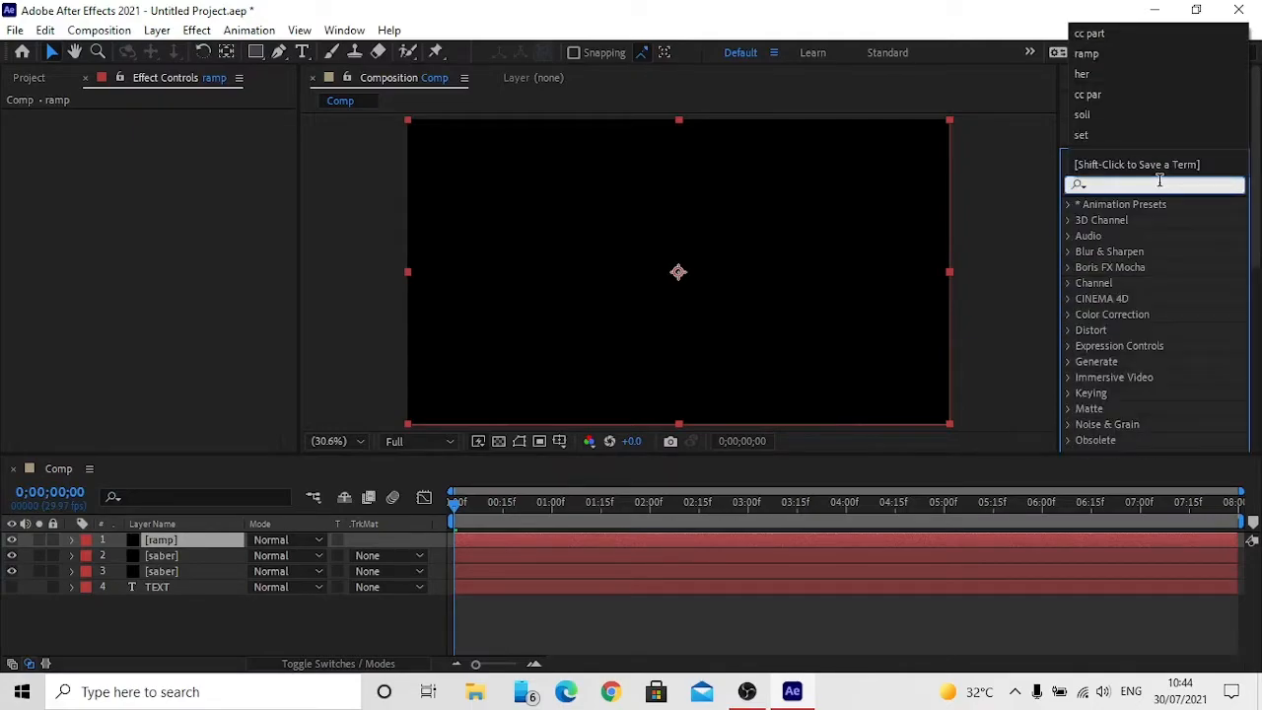
{"action": "type", "text": "ramo"}
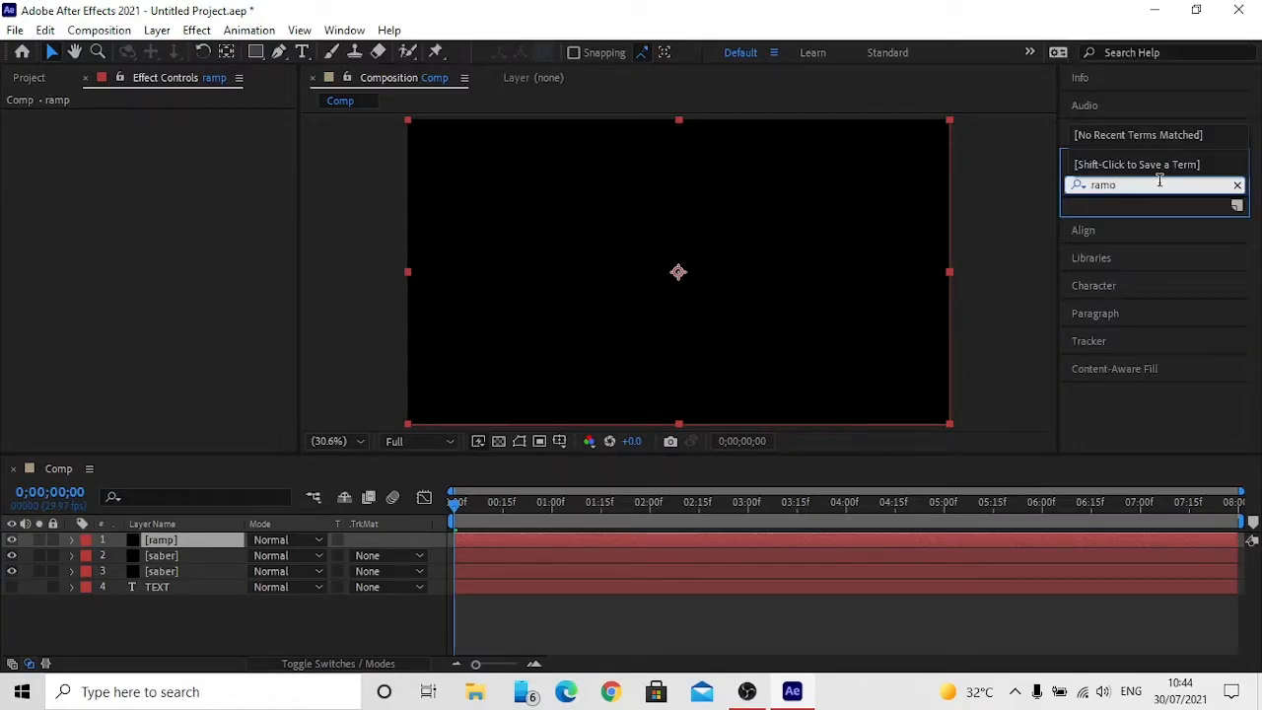
{"action": "key", "text": "BackSpace"}
{"action": "type", "text": "p"}
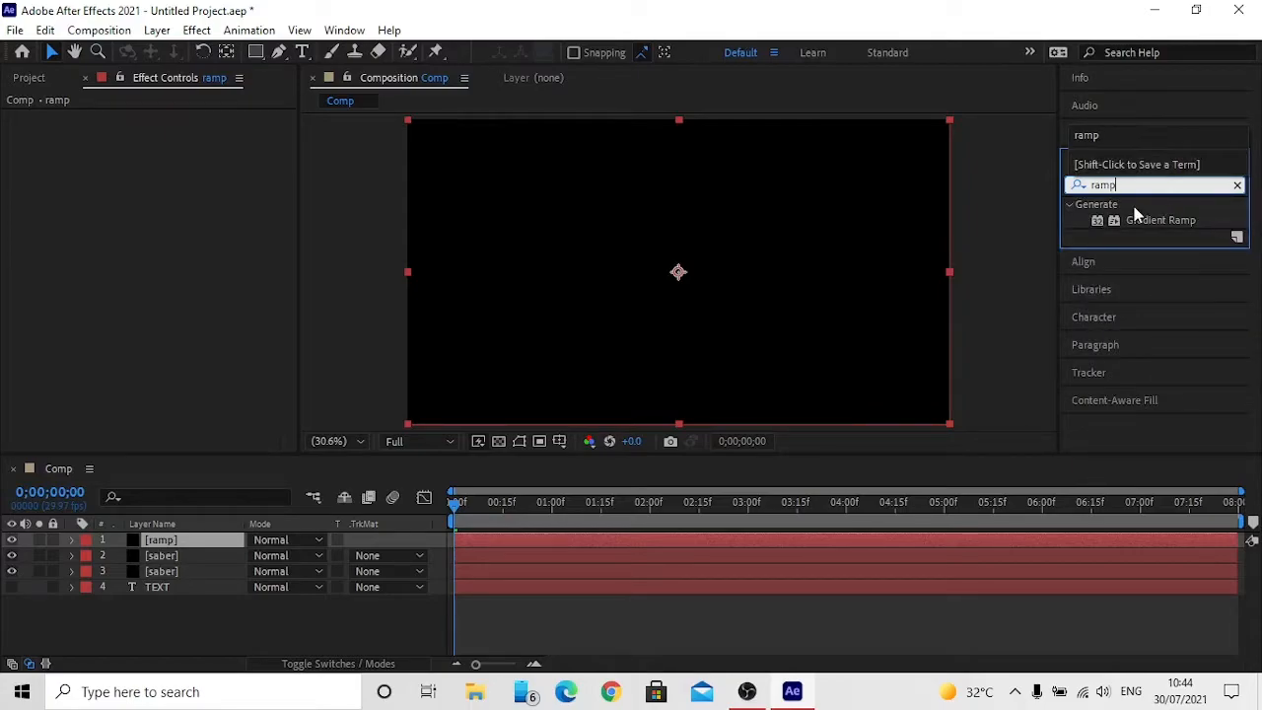
{"action": "left_click_drag", "start_coordinate": [1142, 220], "coordinate": [704, 287]}
Step: Set the gradient's Ramp Shape to Radial Ramp and move the ramp layer beneath the TEXT layer
{"action": "left_click", "coordinate": [236, 195]}
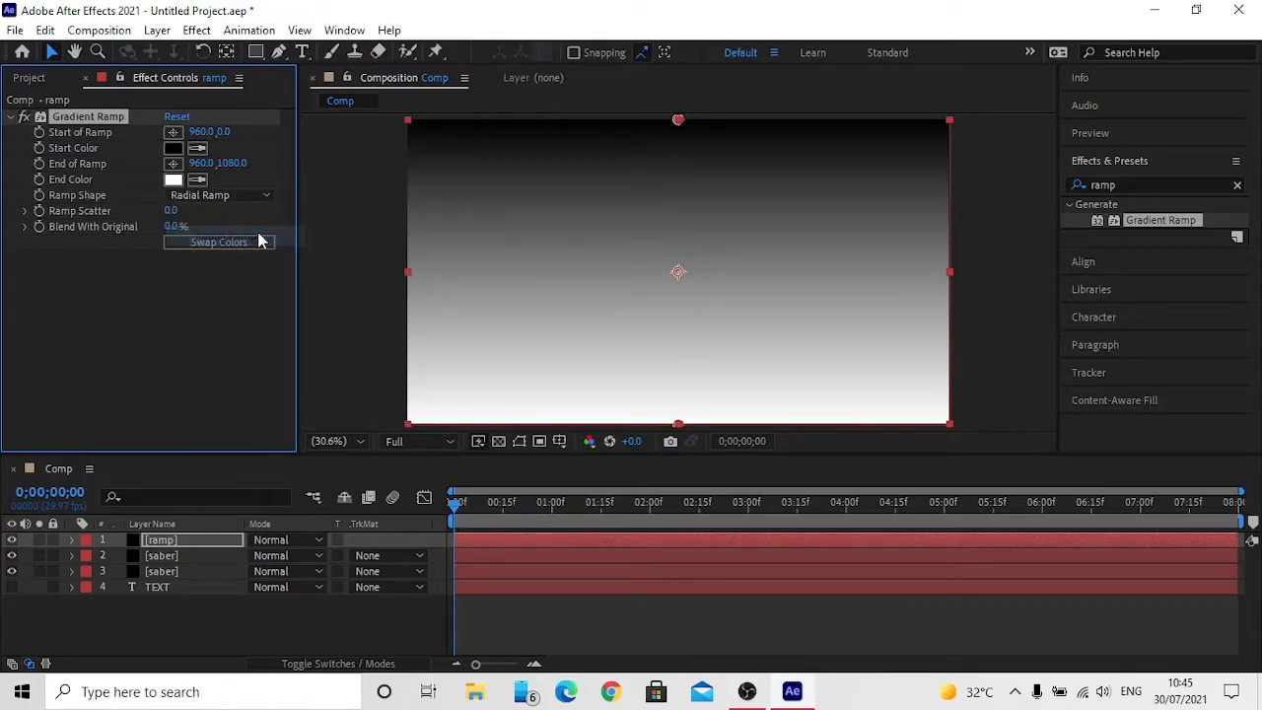
{"action": "left_click", "coordinate": [261, 237]}
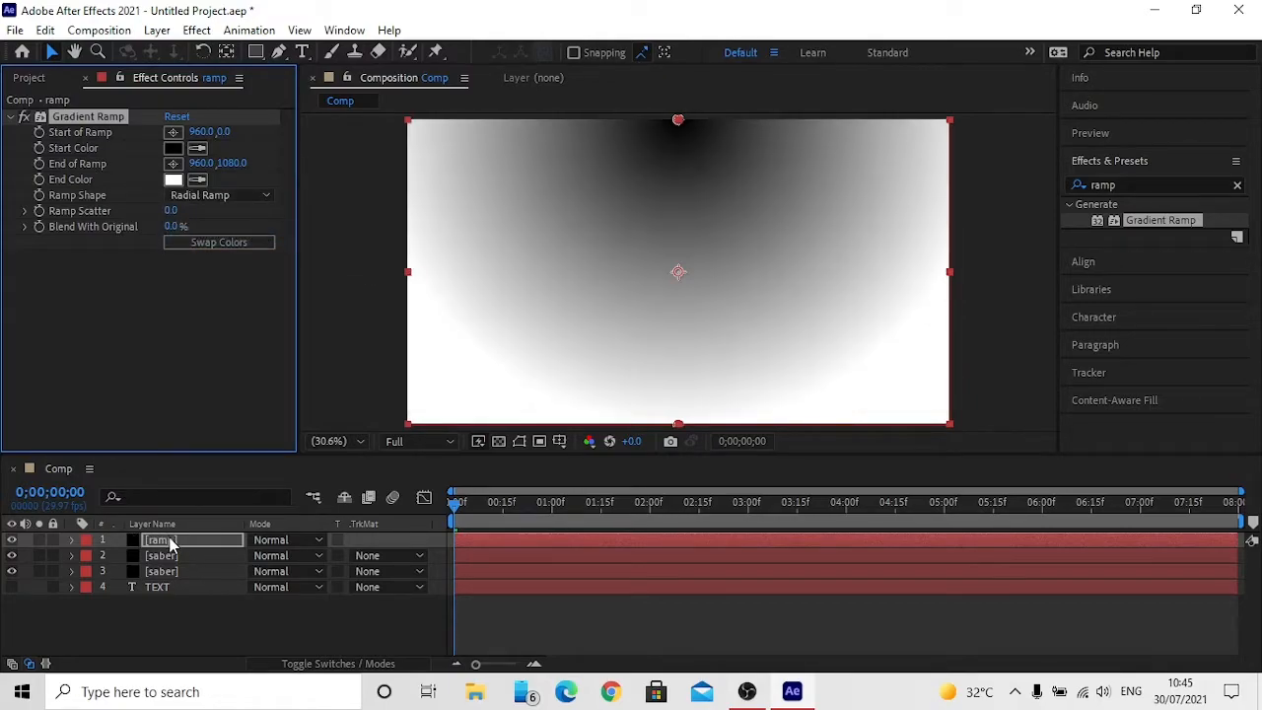
{"action": "left_click_drag", "start_coordinate": [169, 541], "coordinate": [188, 595]}
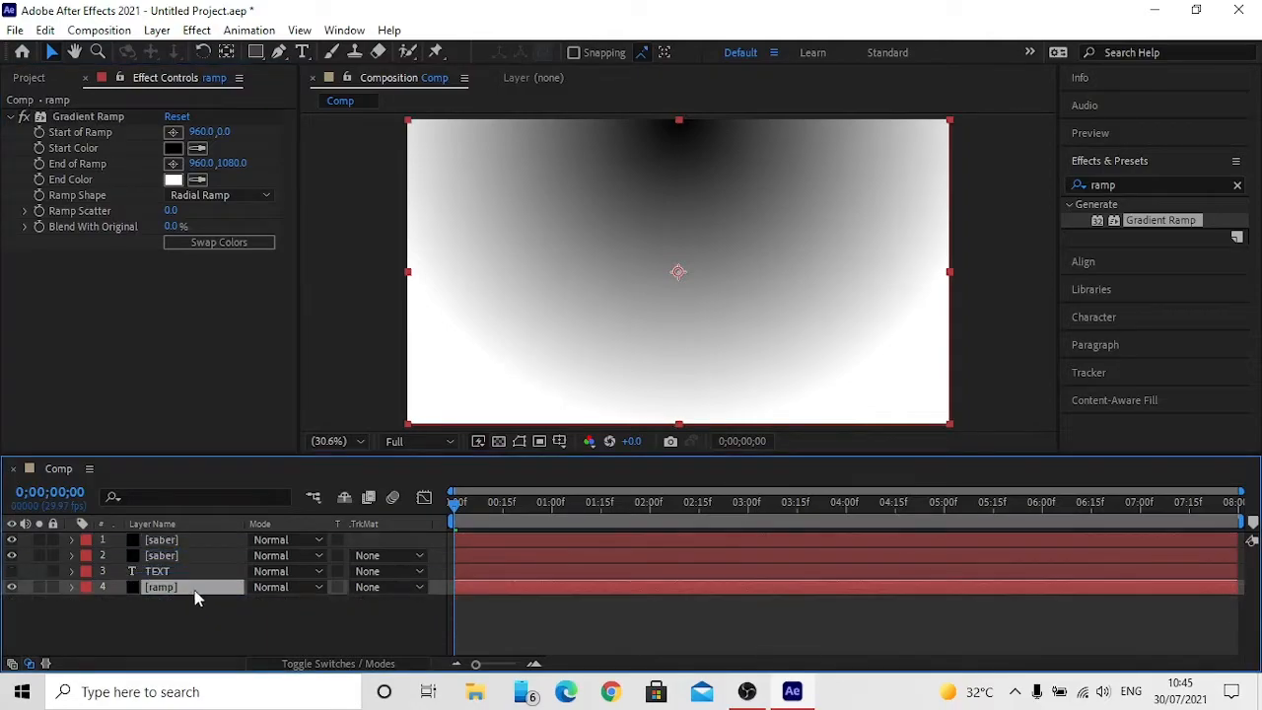
Step: With the playhead at 0;00;03;23, set the Gradient Ramp's Start Color to medium gray 868383
{"action": "left_click_drag", "start_coordinate": [454, 512], "coordinate": [823, 526]}
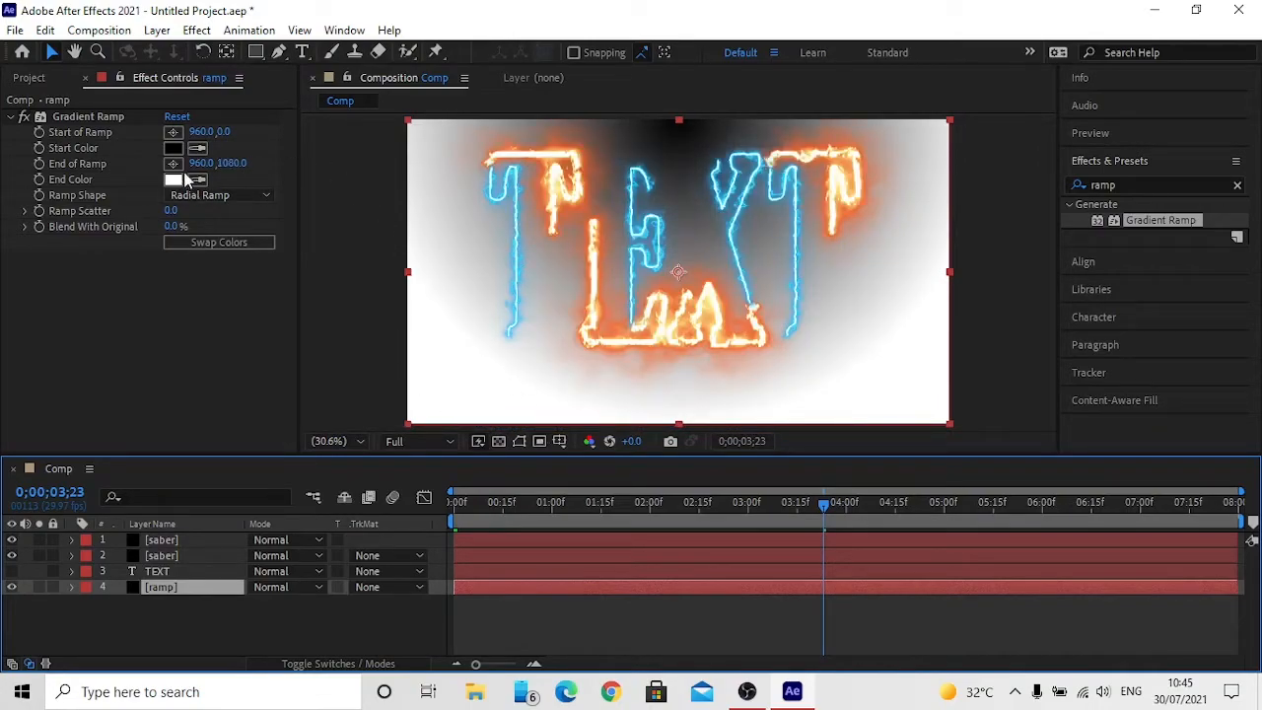
{"action": "left_click", "coordinate": [175, 149]}
{"action": "left_click_drag", "start_coordinate": [253, 355], "coordinate": [224, 329]}
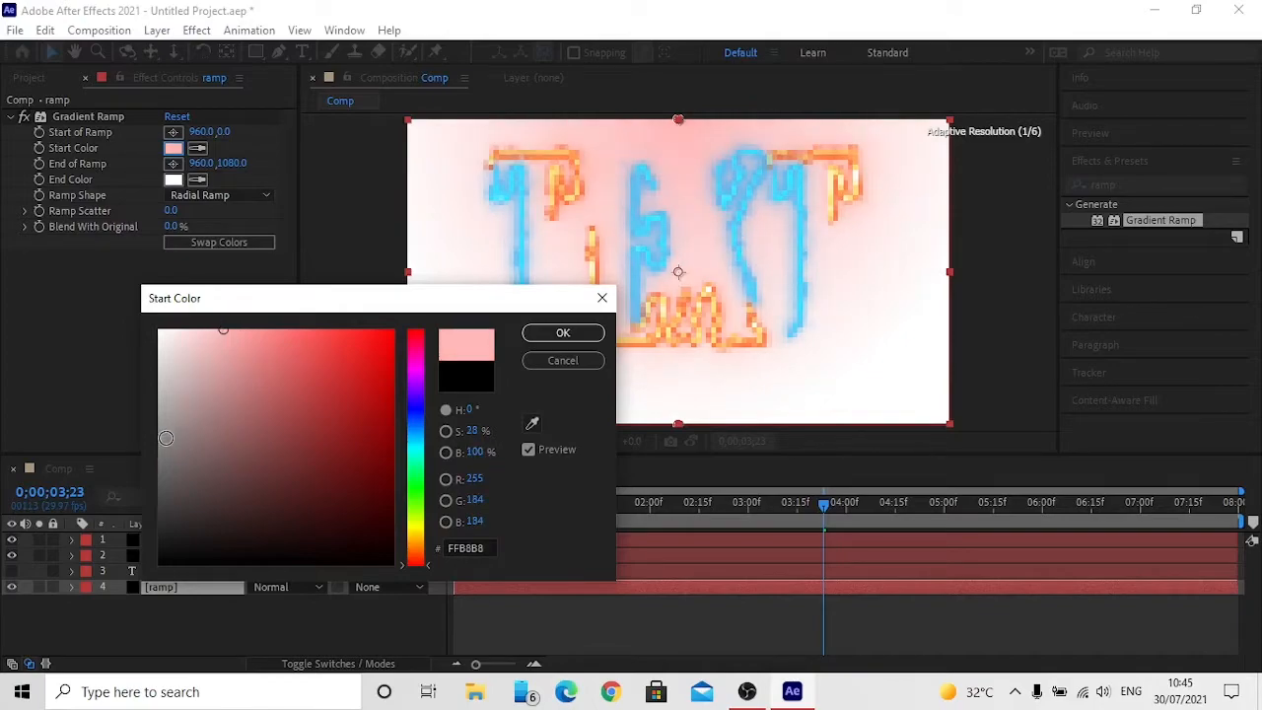
{"action": "left_click_drag", "start_coordinate": [168, 435], "coordinate": [162, 440]}
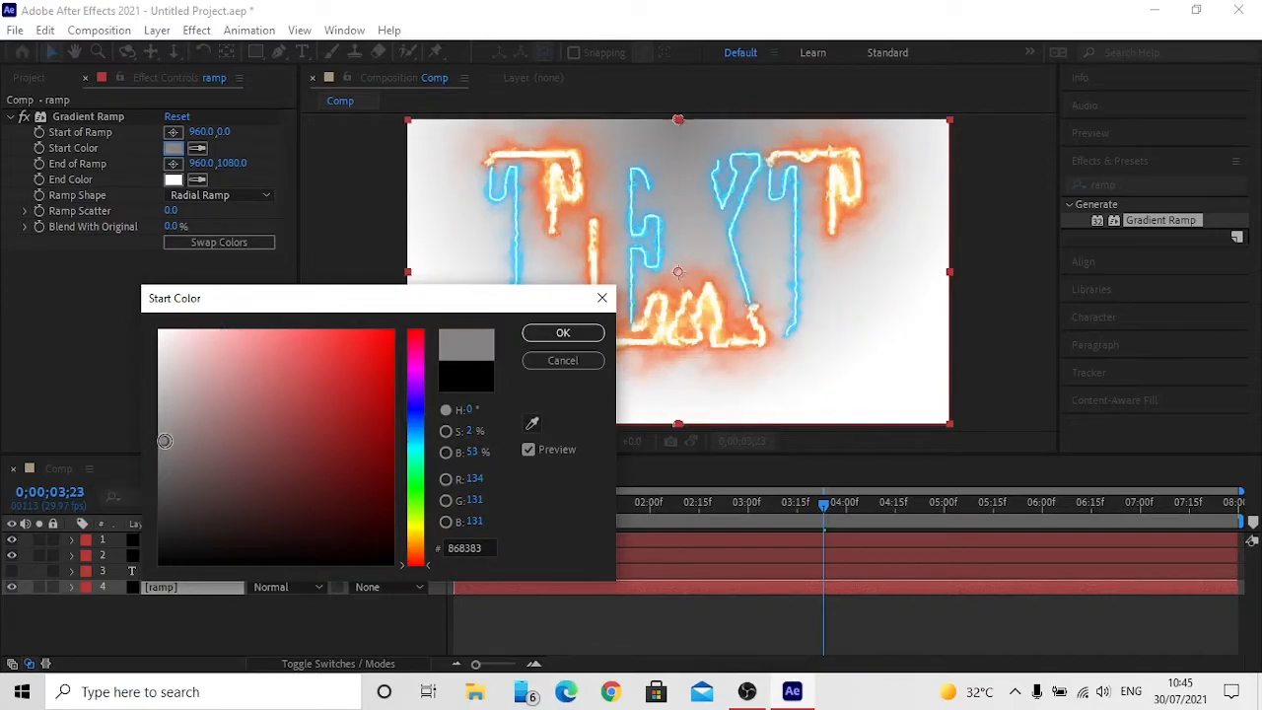
{"action": "left_click", "coordinate": [563, 333]}
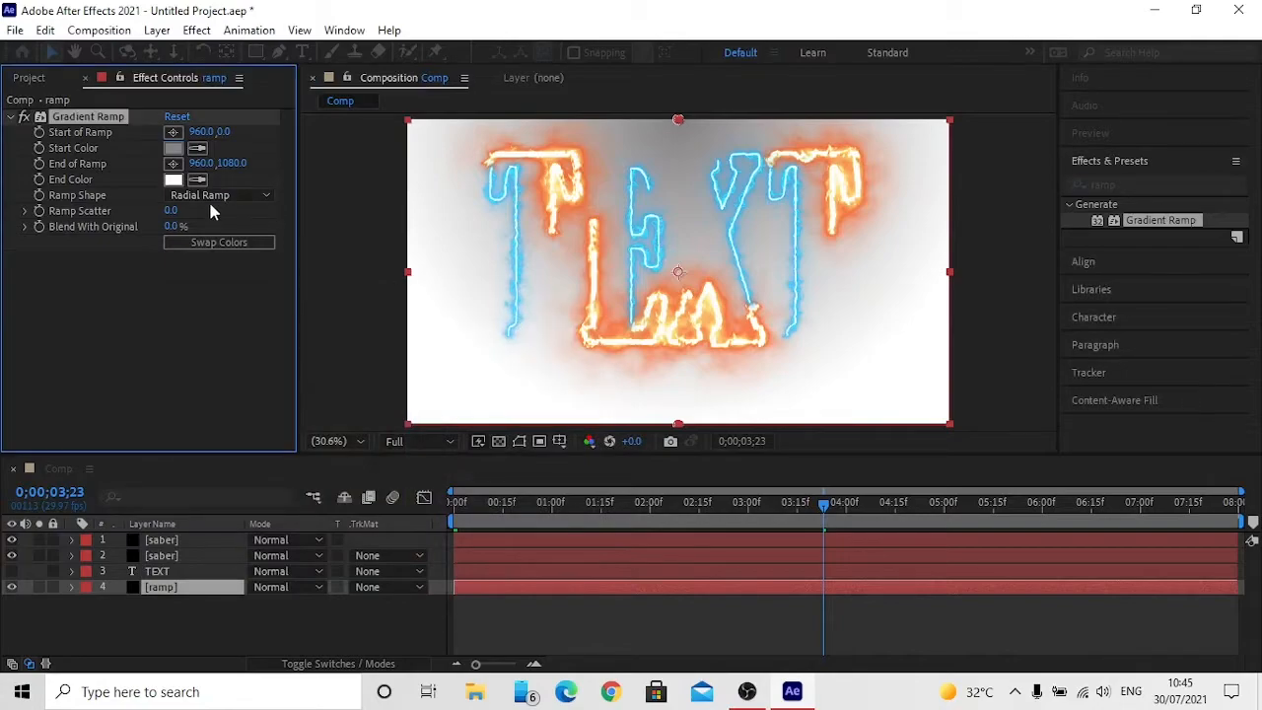
Step: Set the Gradient Ramp's End Color to the dark reddish brown 311919
{"action": "left_click", "coordinate": [173, 181]}
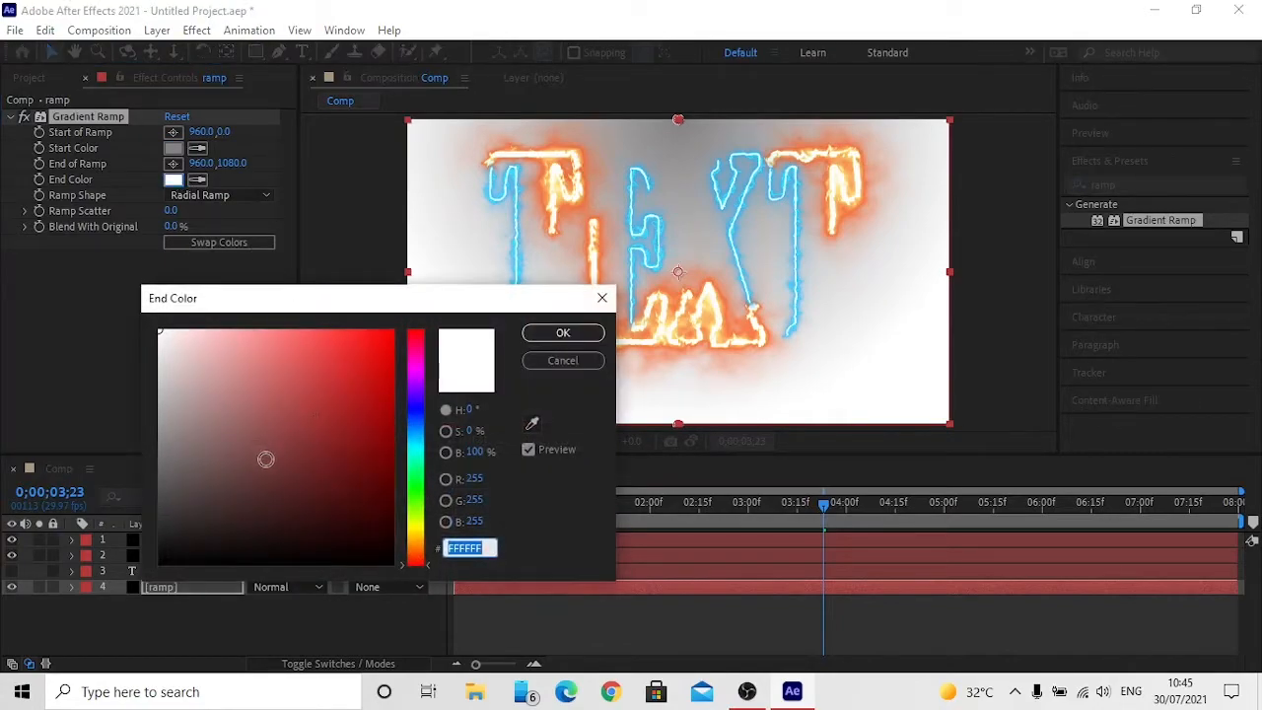
{"action": "left_click", "coordinate": [266, 459]}
{"action": "left_click", "coordinate": [260, 503]}
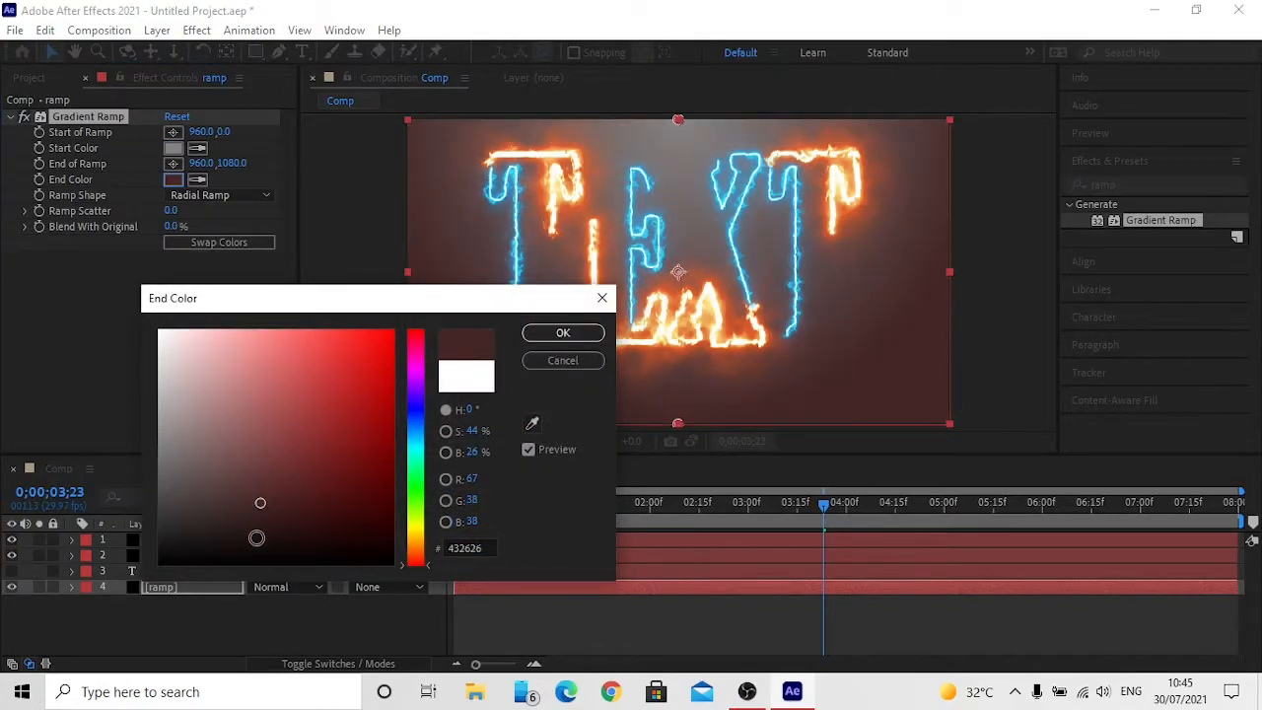
{"action": "left_click", "coordinate": [256, 538]}
{"action": "left_click", "coordinate": [253, 524]}
{"action": "left_click", "coordinate": [250, 514]}
{"action": "left_click", "coordinate": [198, 550]}
{"action": "left_click", "coordinate": [280, 554]}
{"action": "left_click", "coordinate": [345, 476]}
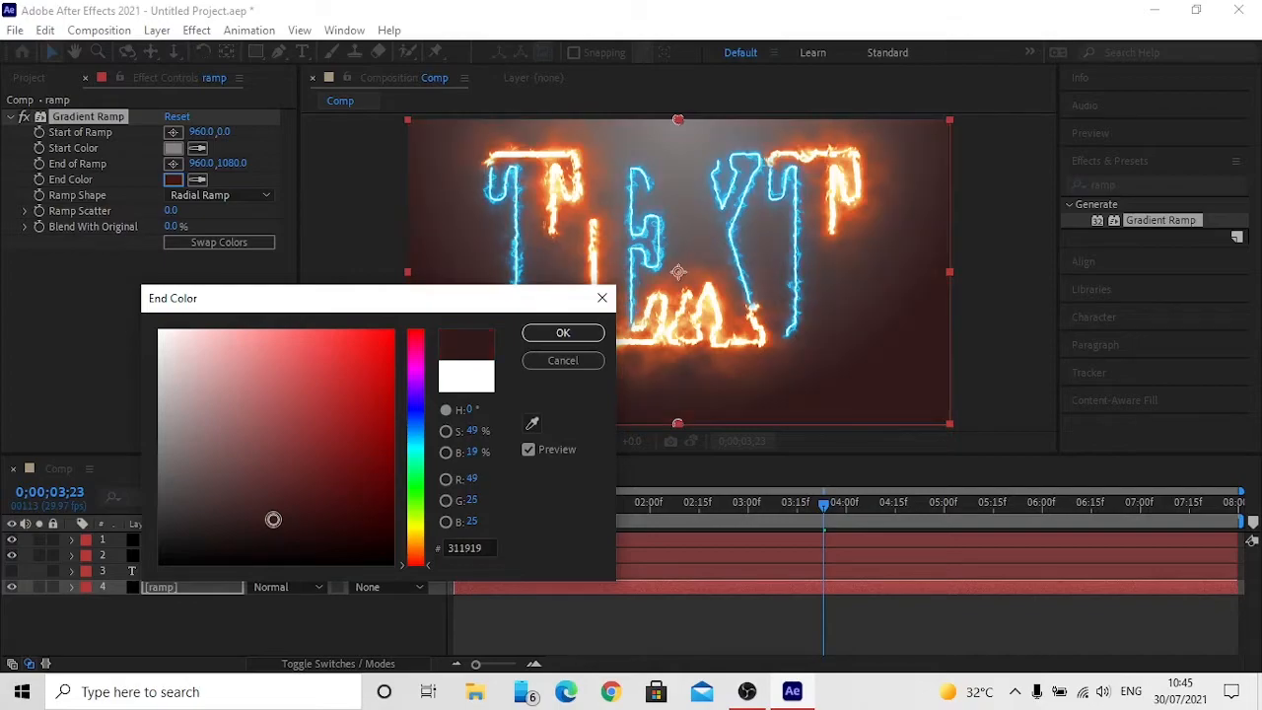
{"action": "left_click", "coordinate": [528, 334]}
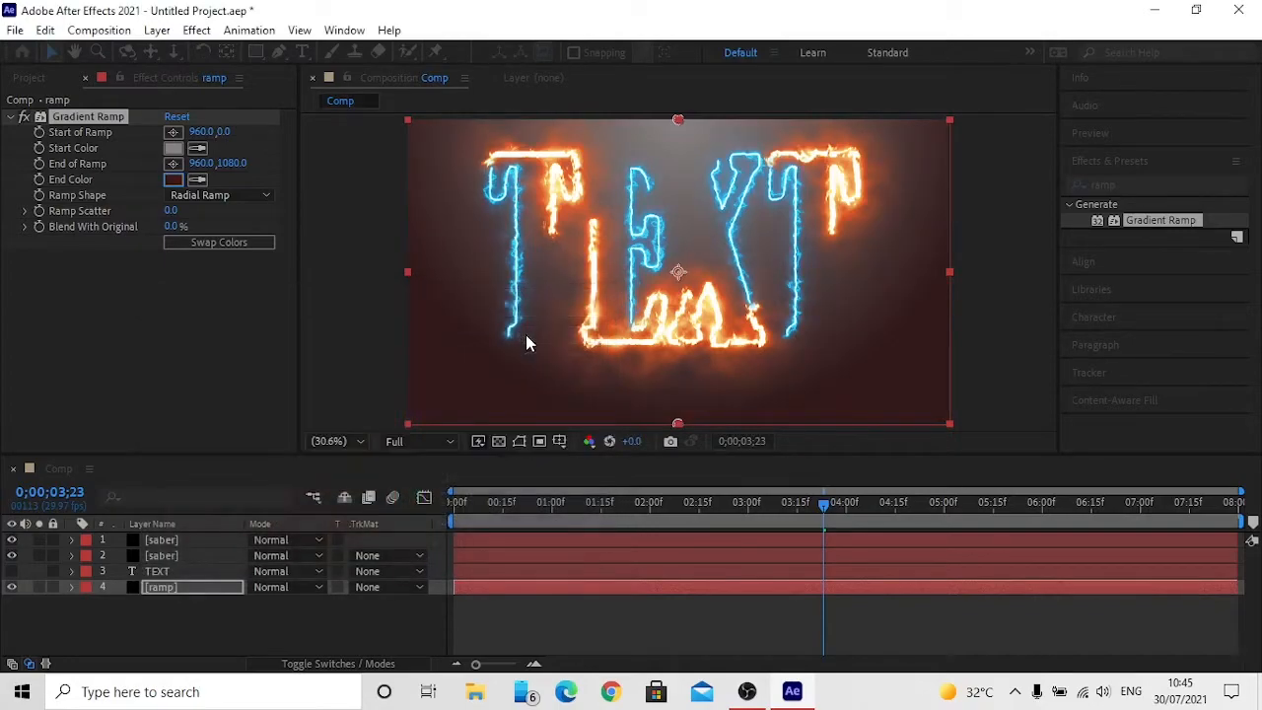
Step: Preview the fire and electric outlines over the gradient background from the start of the composition, and replay them from the start
{"action": "left_click_drag", "start_coordinate": [489, 519], "coordinate": [407, 510]}
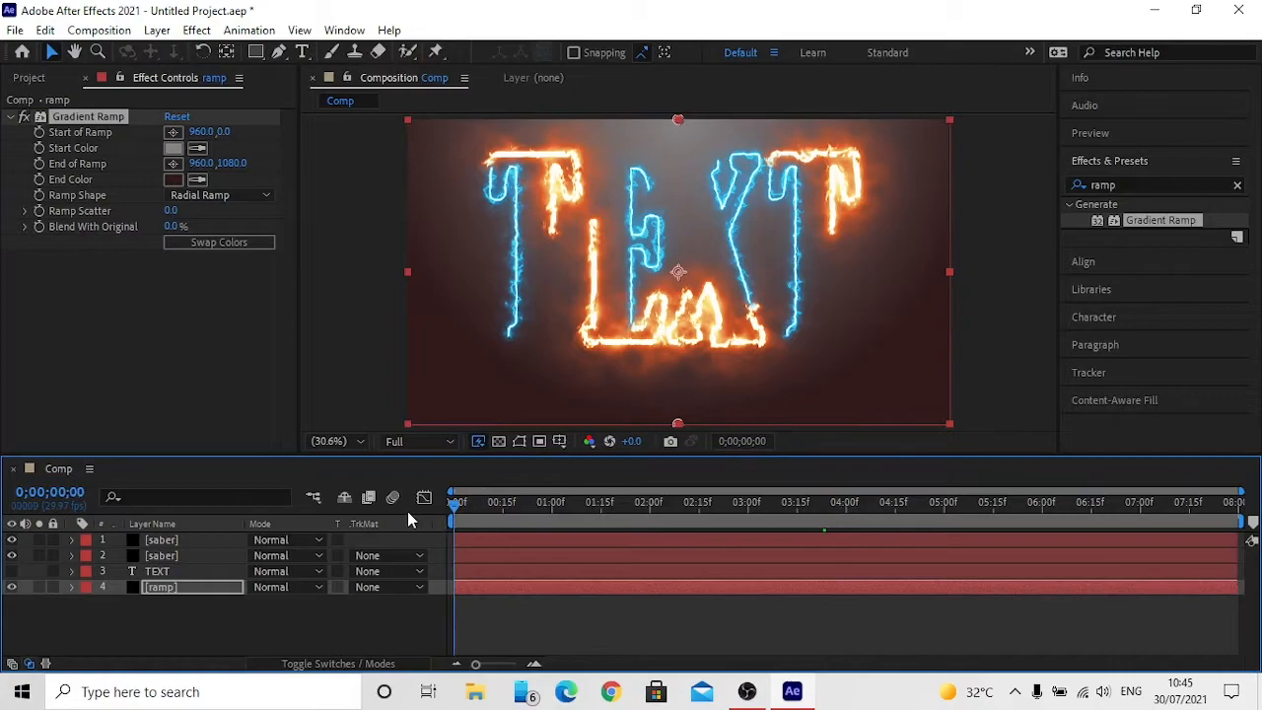
{"action": "left_click", "coordinate": [1134, 130]}
{"action": "left_click", "coordinate": [1153, 159]}
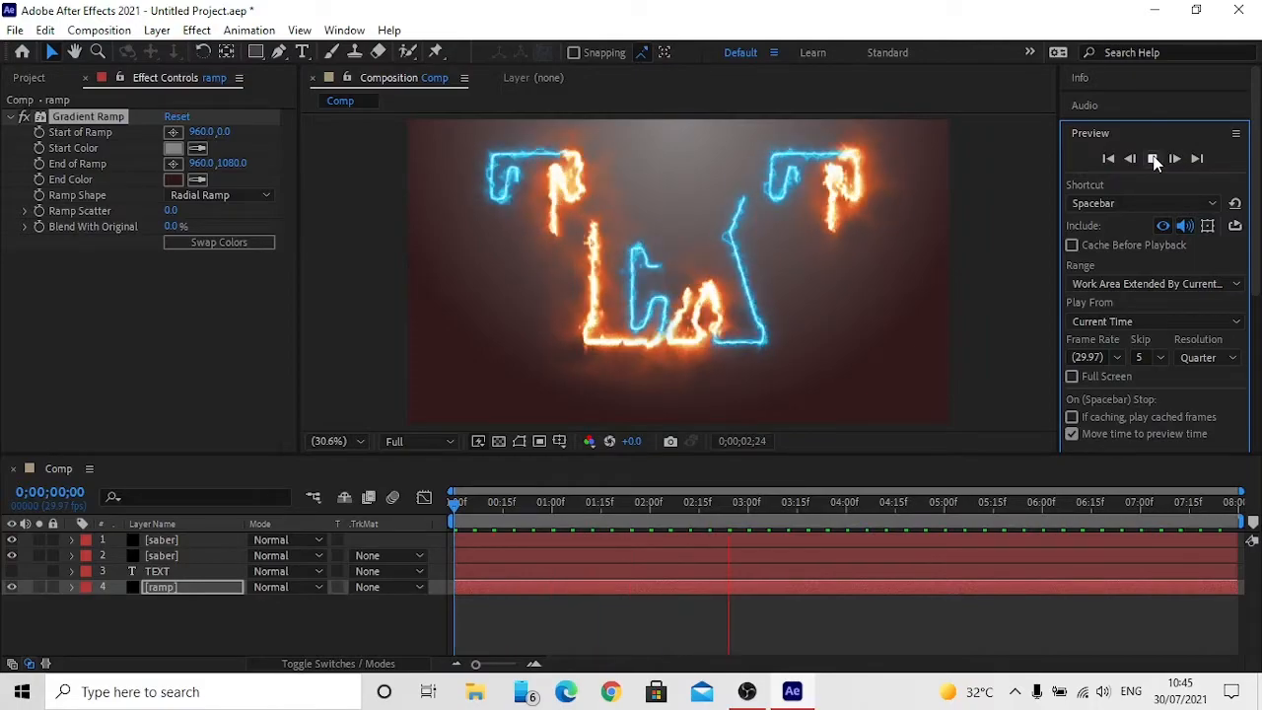
{"action": "left_click", "coordinate": [1154, 159]}
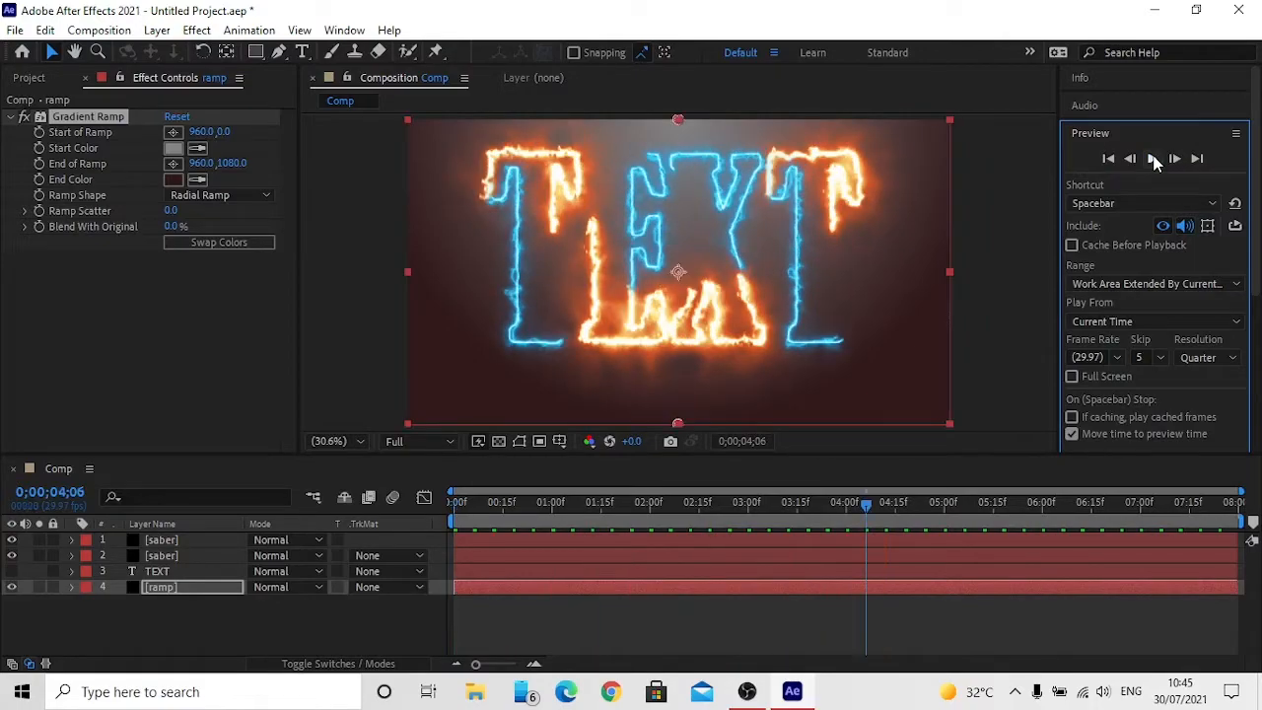
{"action": "left_click_drag", "start_coordinate": [828, 504], "coordinate": [445, 533]}
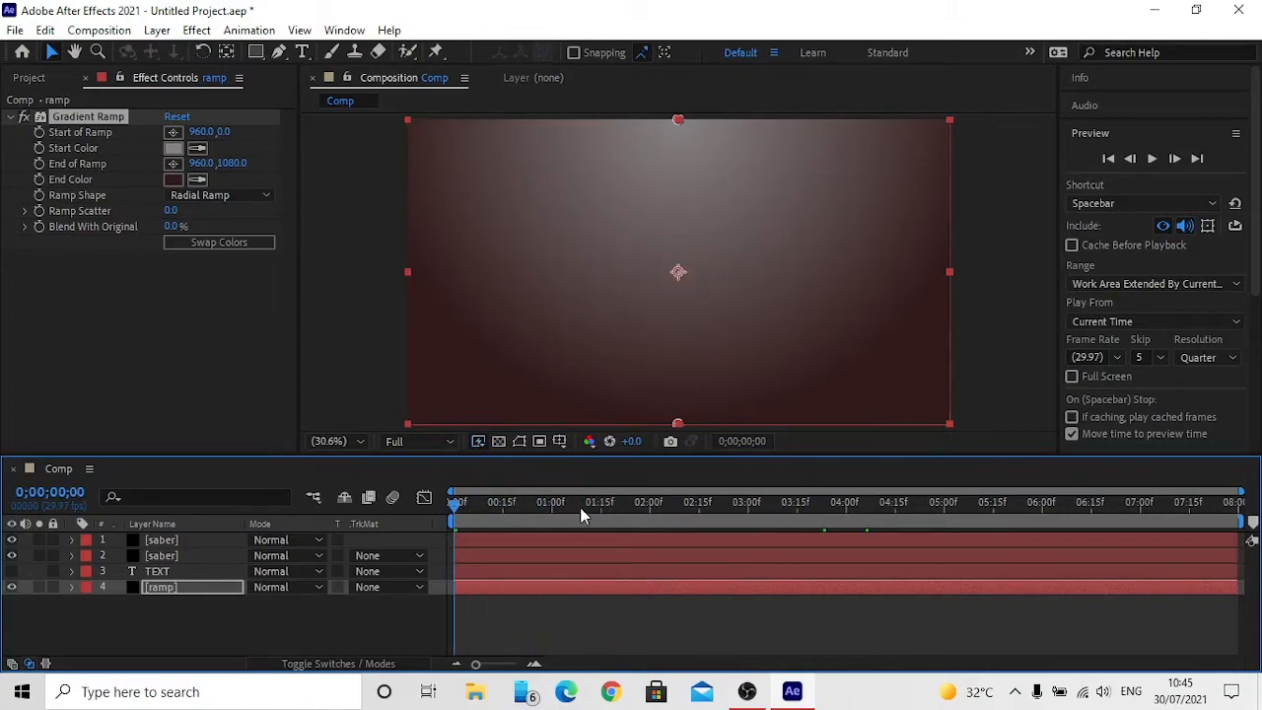
{"action": "left_click", "coordinate": [1153, 159]}
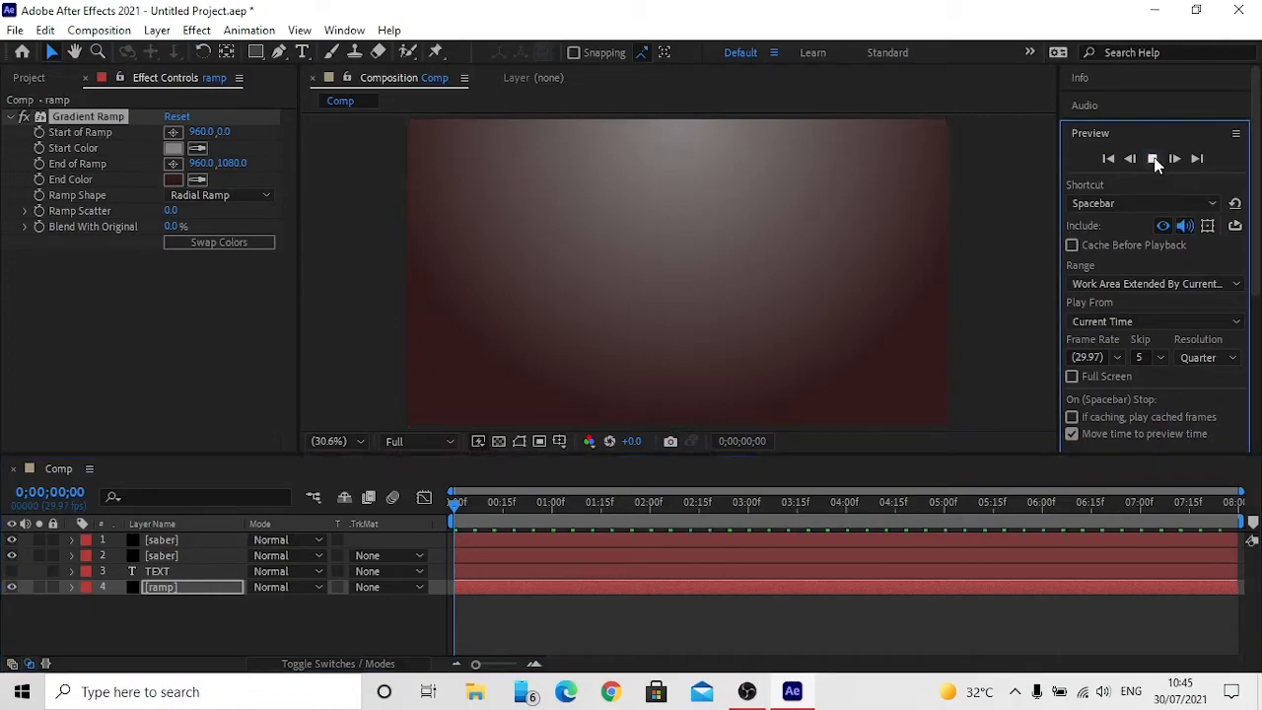